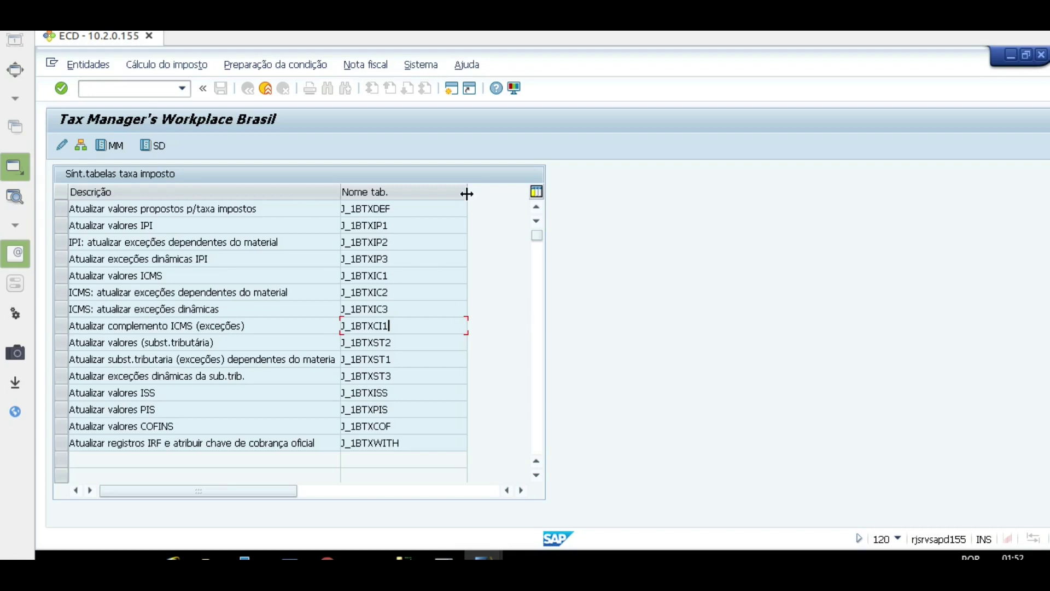
Open the tax group maintenance view from the tax manager's workplace and mark the rows of groups 20 and 25
left_click_drag(494, 190, 490, 190)
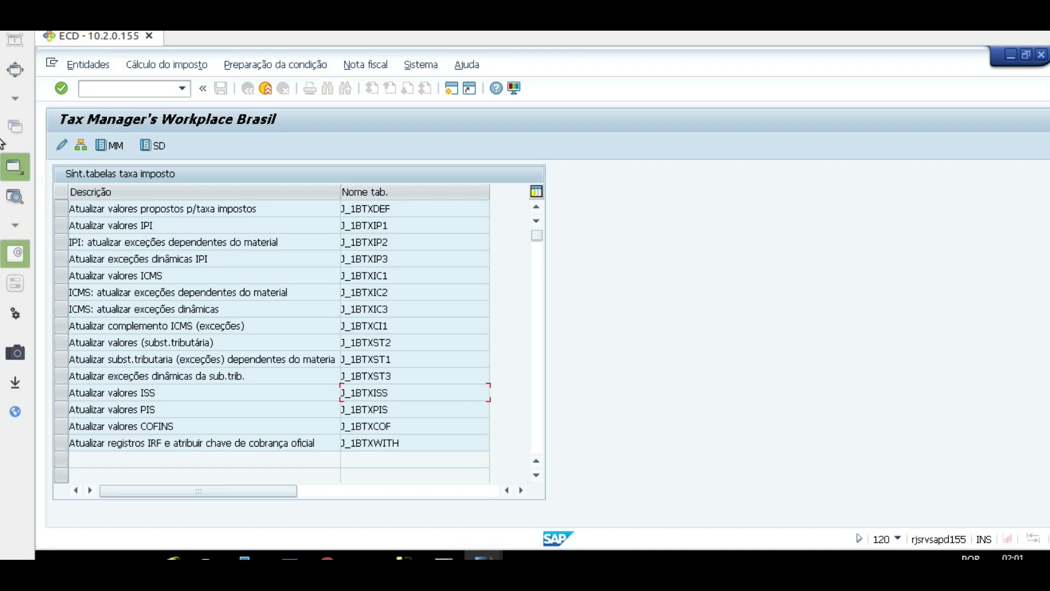
left_click(153, 64)
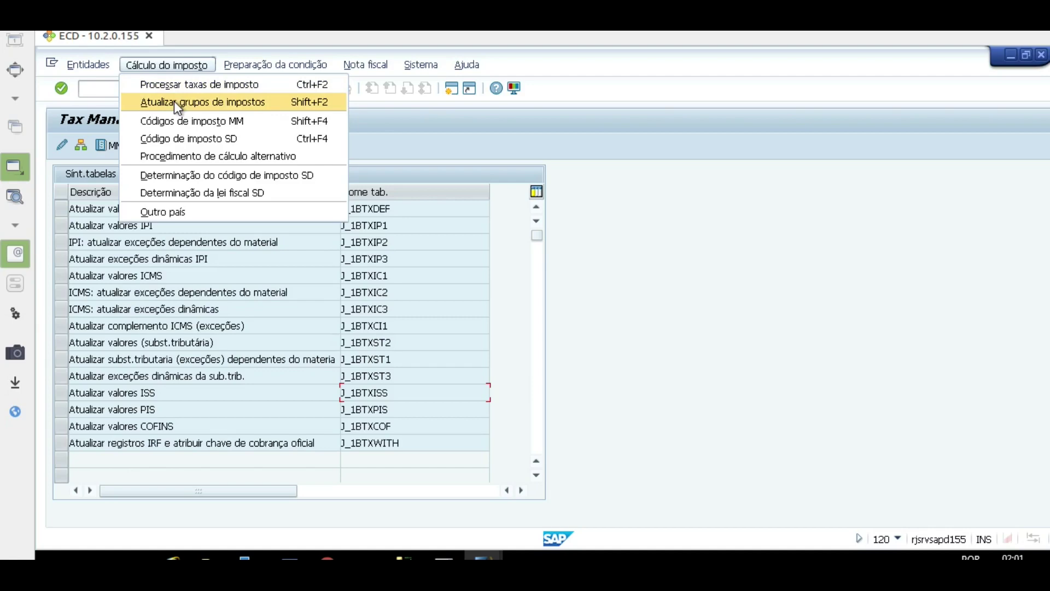
left_click(174, 103)
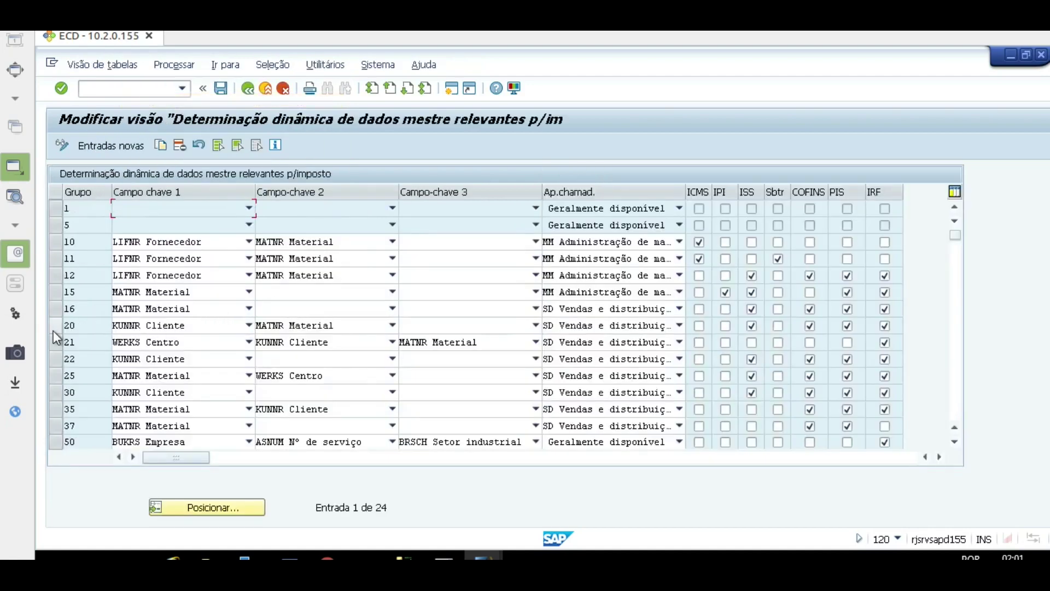
left_click(54, 326)
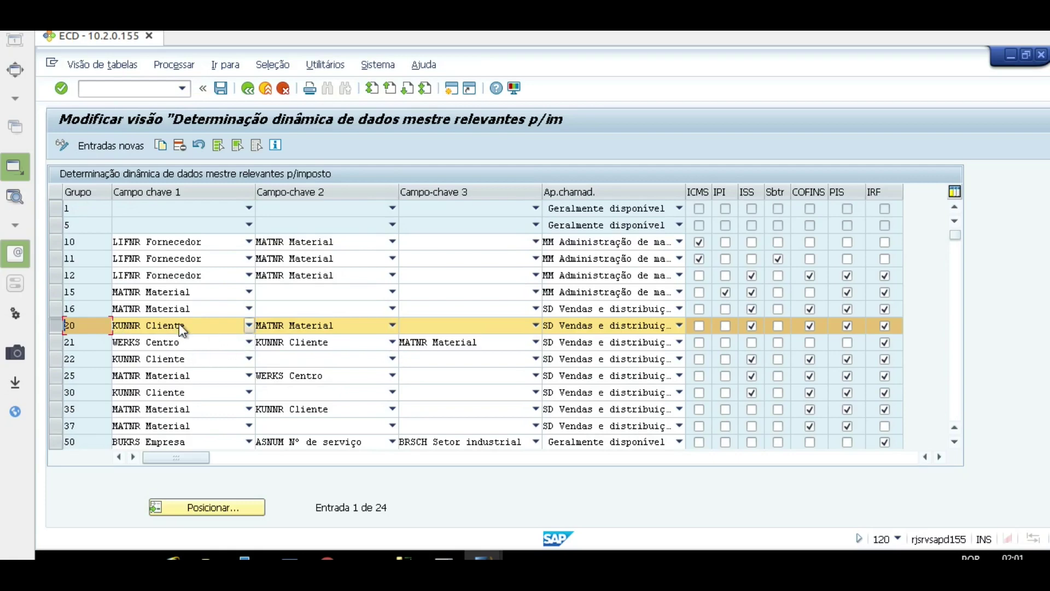
left_click(53, 378)
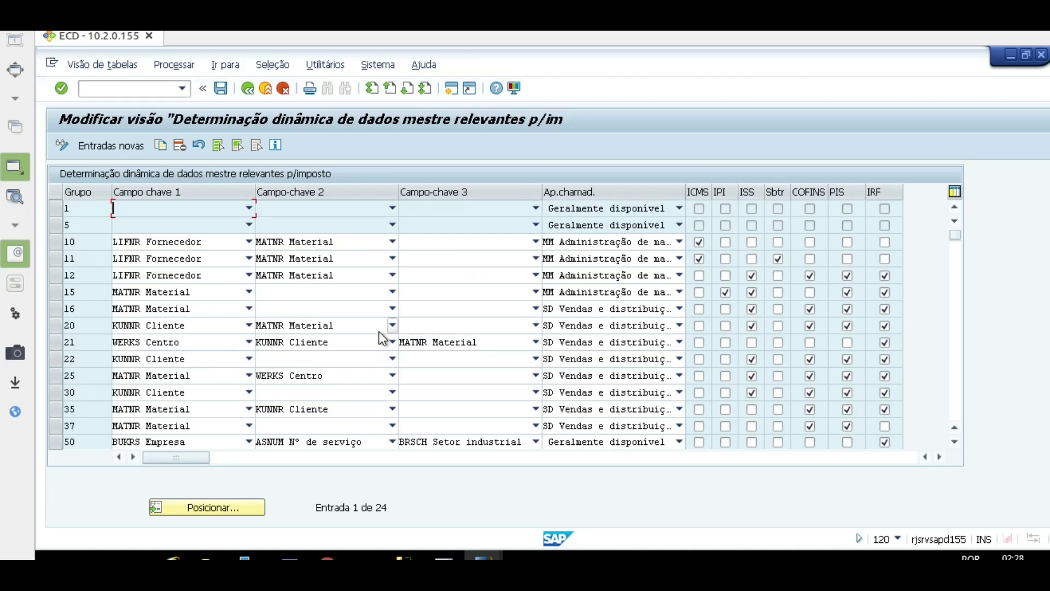
Check which fields are available as Campo-chave 2 for tax group 20, leaving MATNR Material in place, and return to the dynamic determination view
left_click(392, 326)
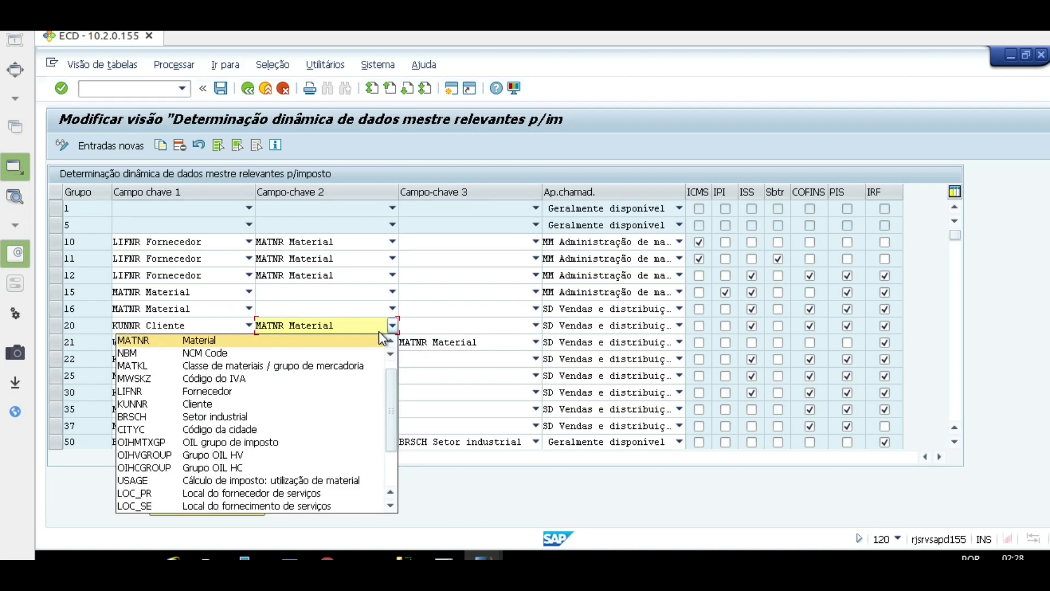
key("Escape")
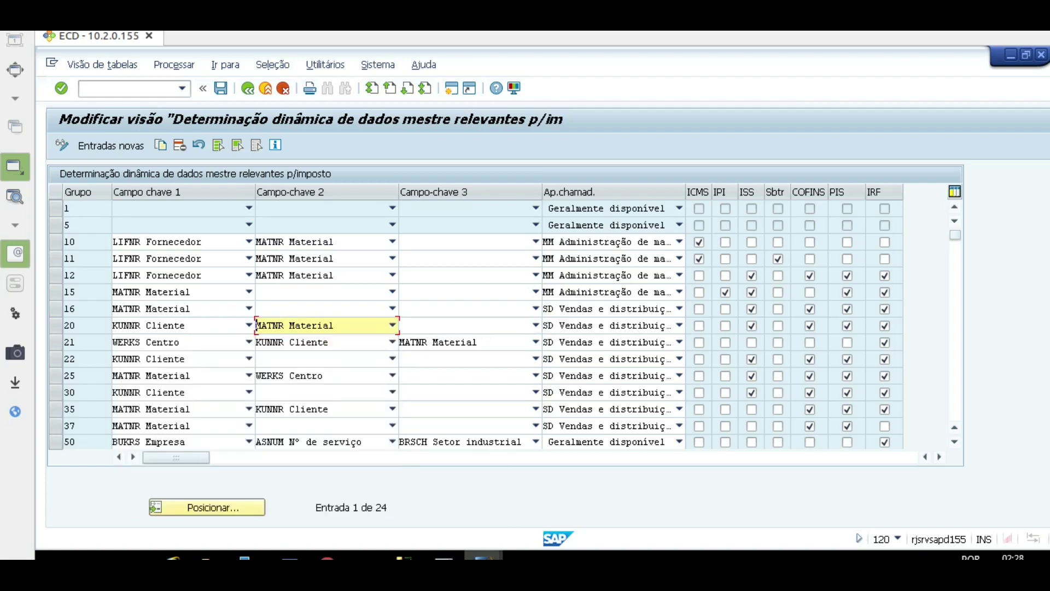
mouse_move(483, 557)
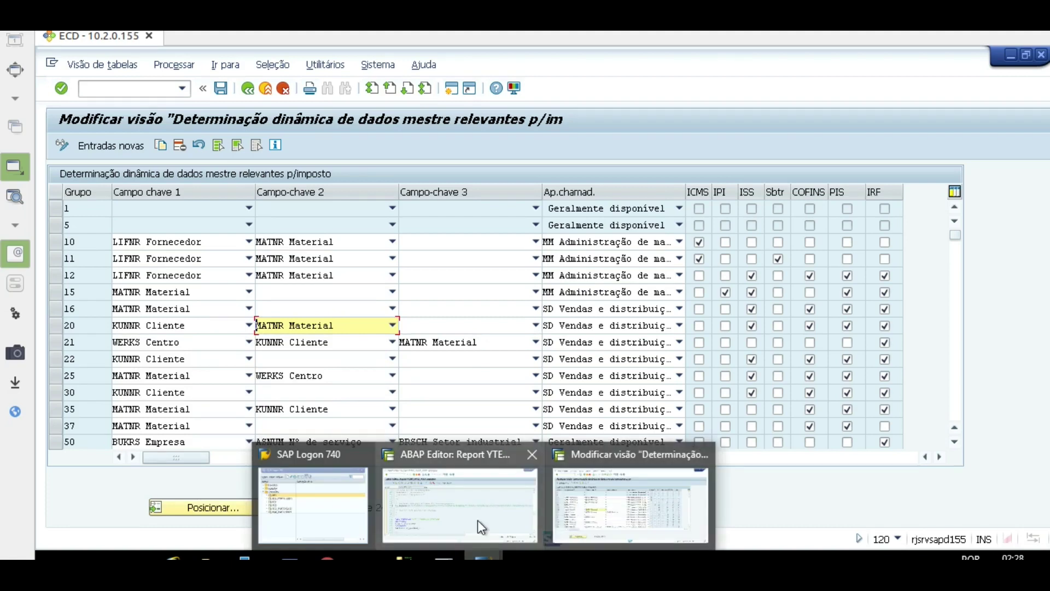
left_click(629, 513)
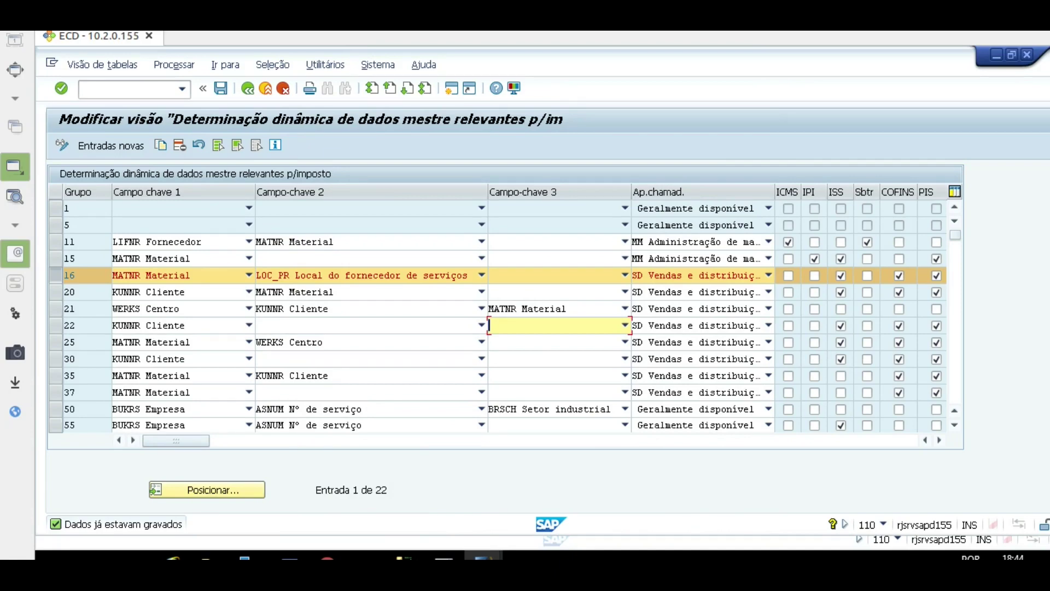
Switch to the PDF document, highlight "Tipos de Condições" among the condition technique elements, and return to SAP
key("alt+Tab")
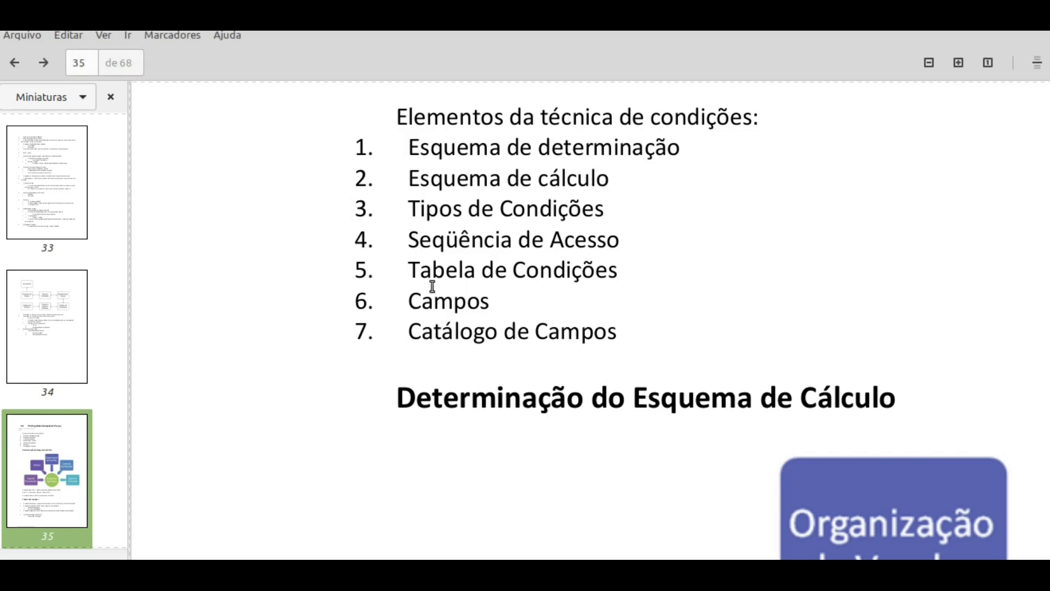
left_click_drag(409, 214, 618, 207)
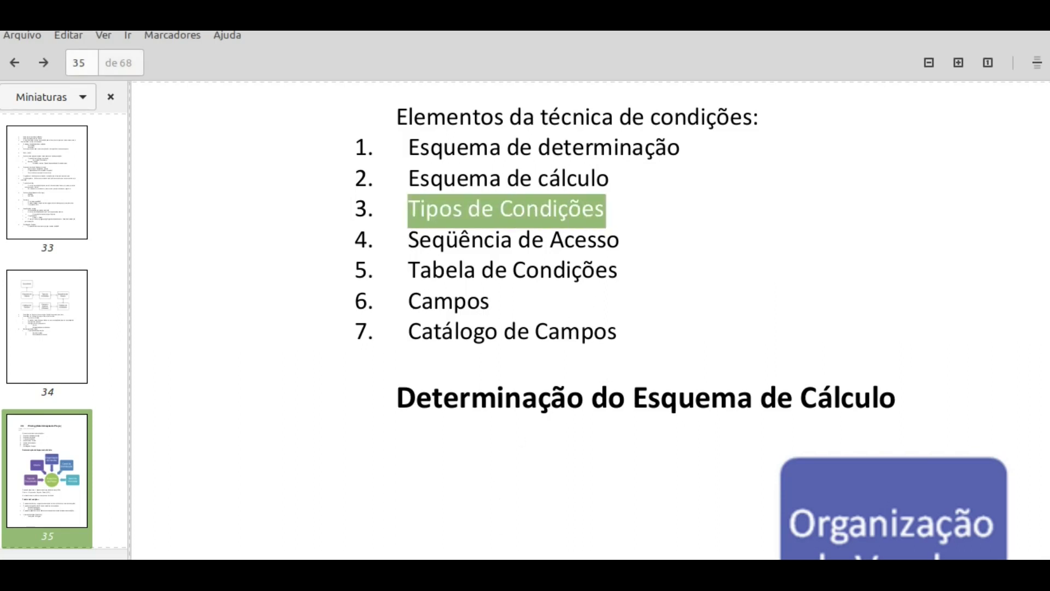
key("alt+Tab")
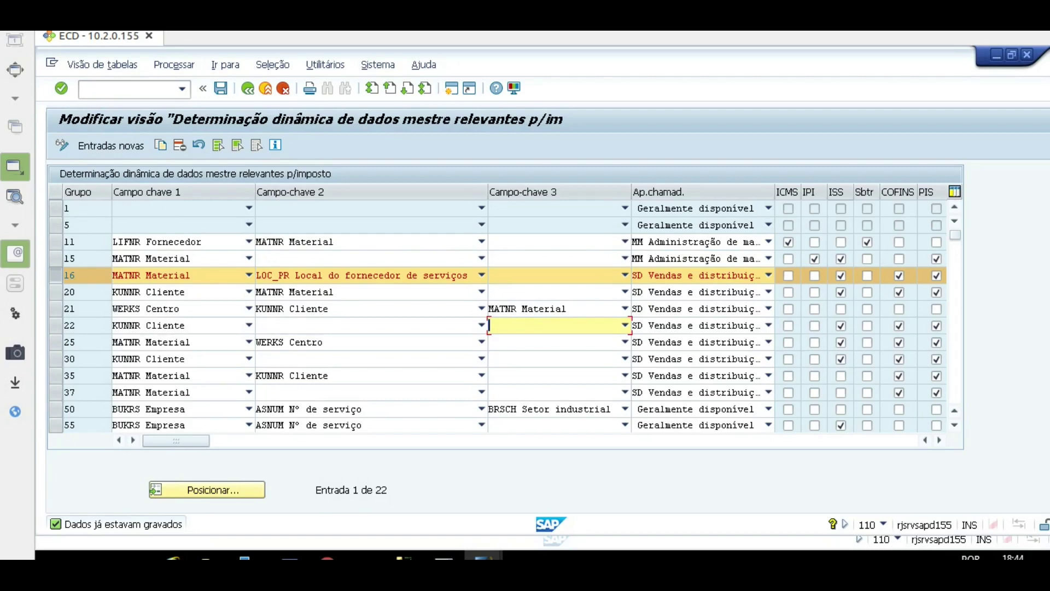
Switch to the condition types overview, widen the TpC. column and highlight the code BW42
left_click(484, 555)
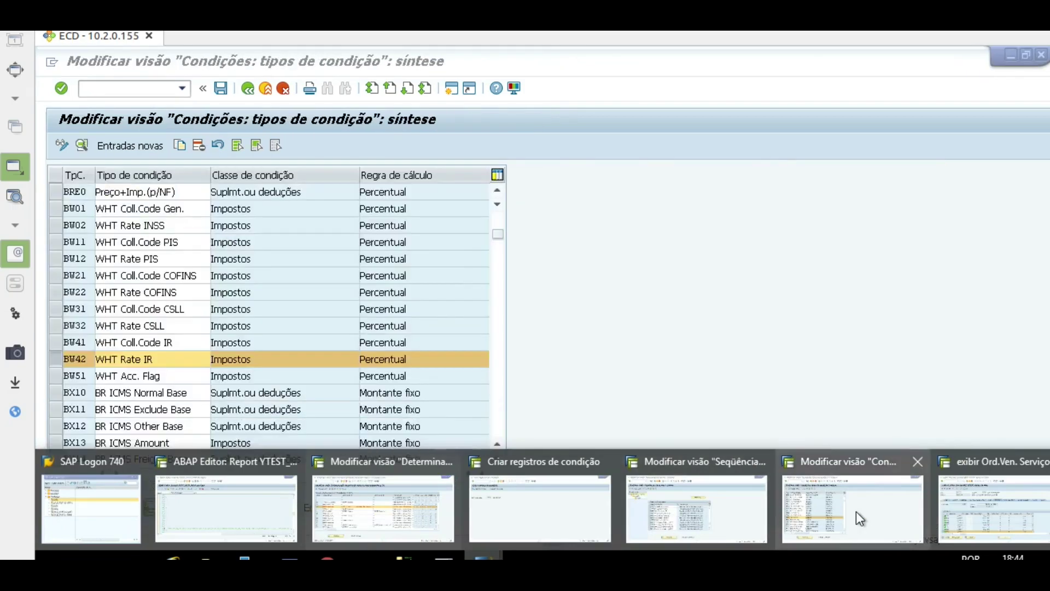
left_click(856, 512)
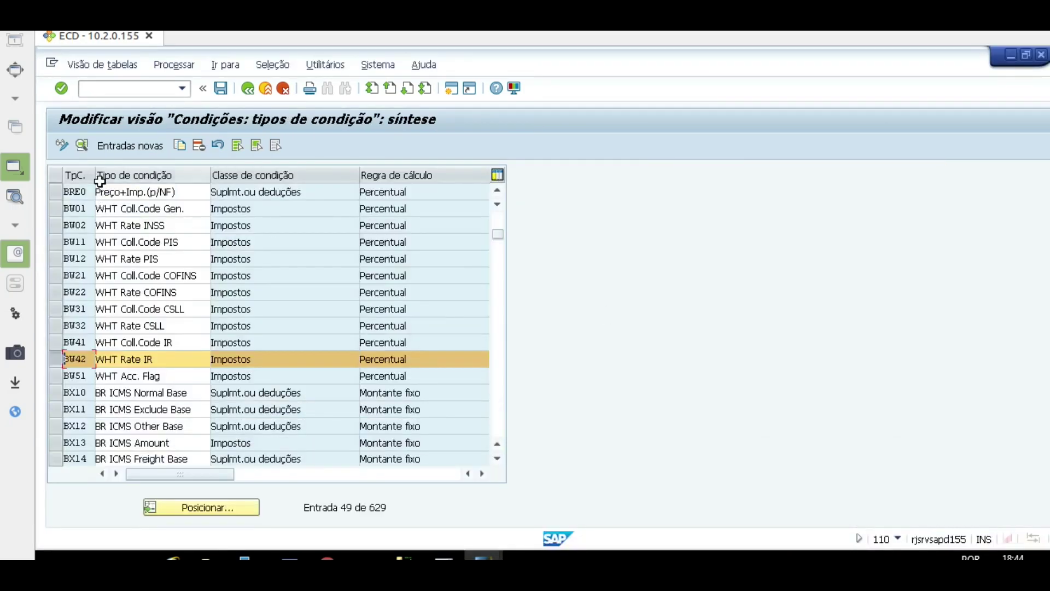
left_click_drag(94, 175, 106, 168)
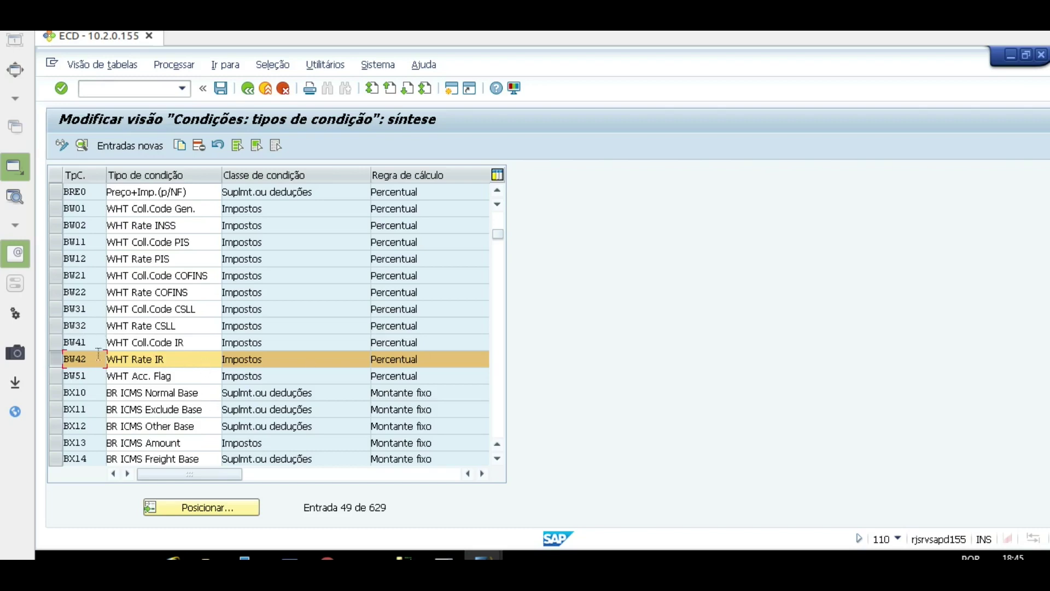
left_click_drag(90, 362, 20, 354)
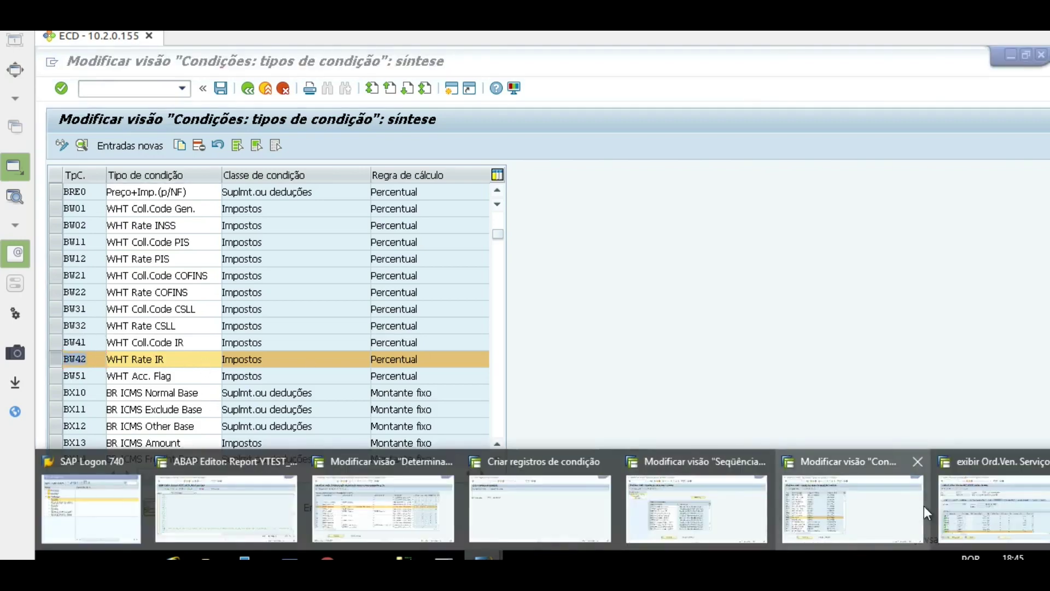
Examine the withholding tax conditions in the service sales order item's pricing elements, marking the BW42 line and its condition value
left_click(1006, 512)
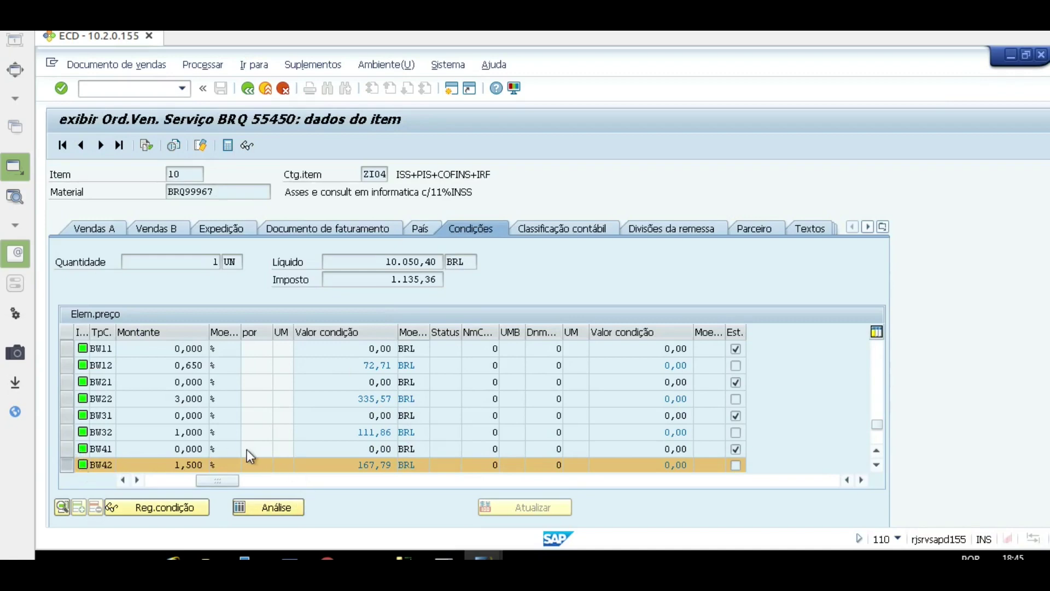
scroll(245, 448, "down", 1)
left_click(82, 416)
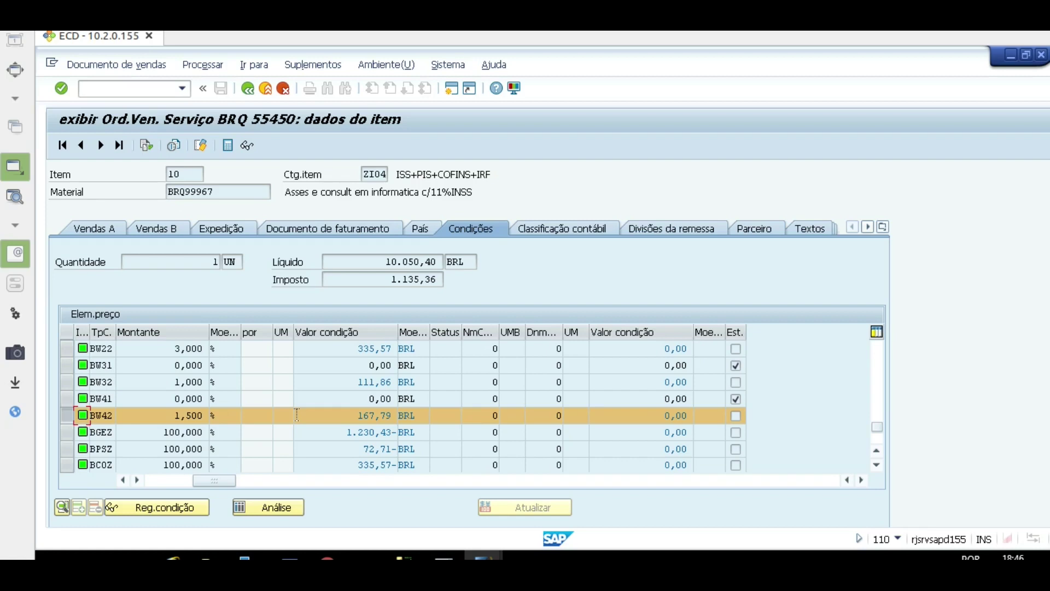
scroll(416, 406, "up", 1)
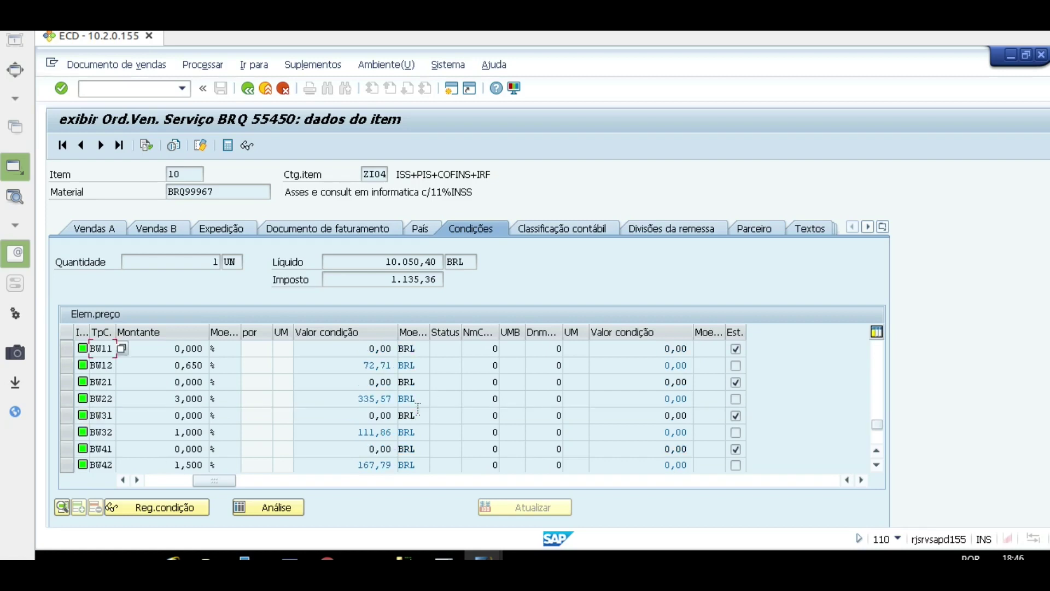
scroll(418, 408, "down", 2)
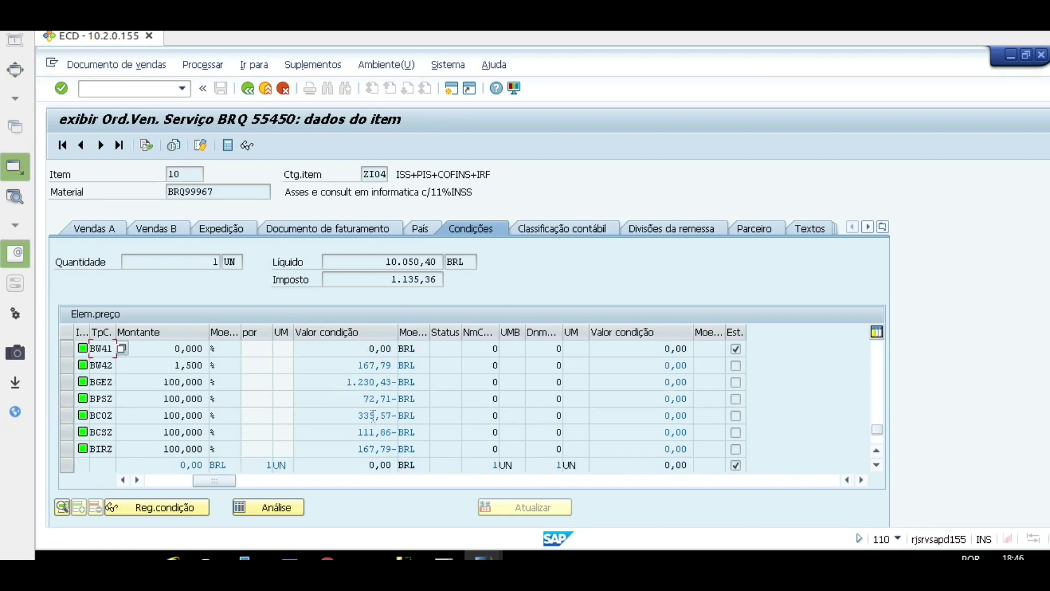
scroll(366, 415, "up", 1)
scroll(363, 416, "down", 1)
left_click(66, 365)
left_click_drag(359, 365, 402, 366)
scroll(425, 402, "up", 1)
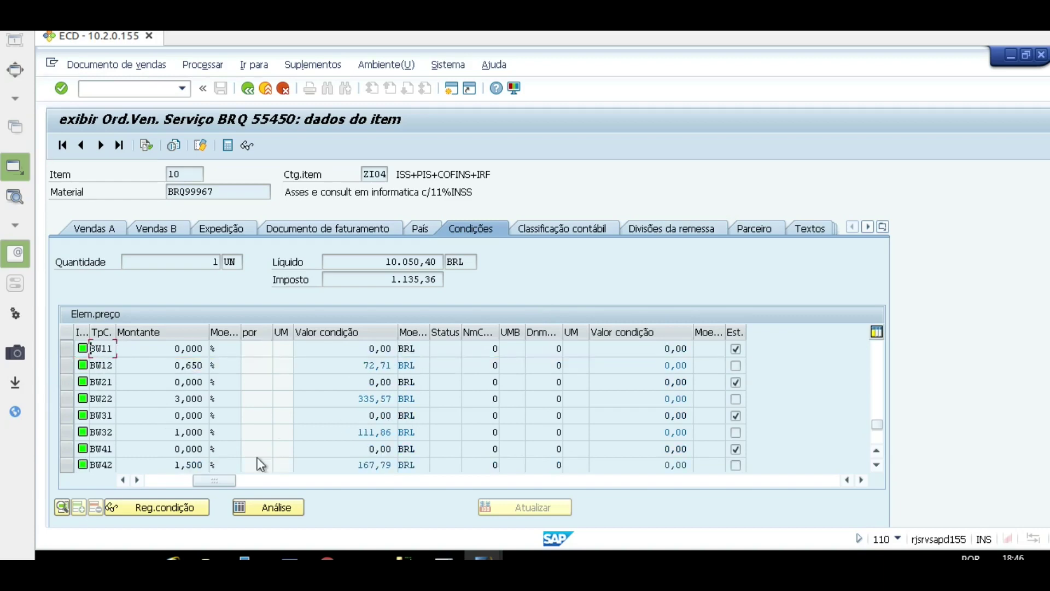
Open the details of condition type BW42 (WHT Rate IR) and select its access sequence BRWT
mouse_move(484, 555)
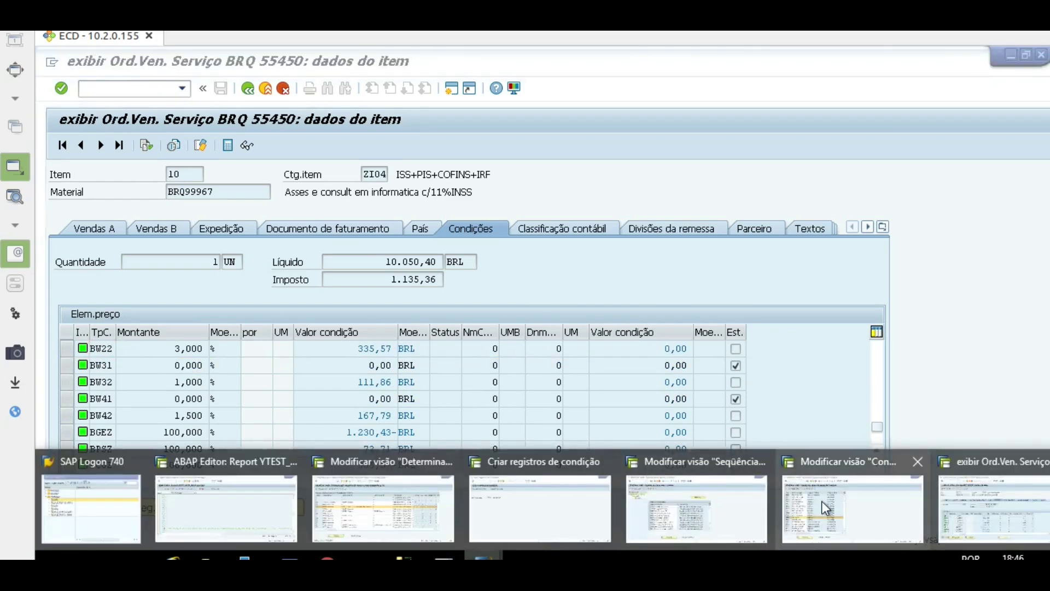
mouse_move(822, 502)
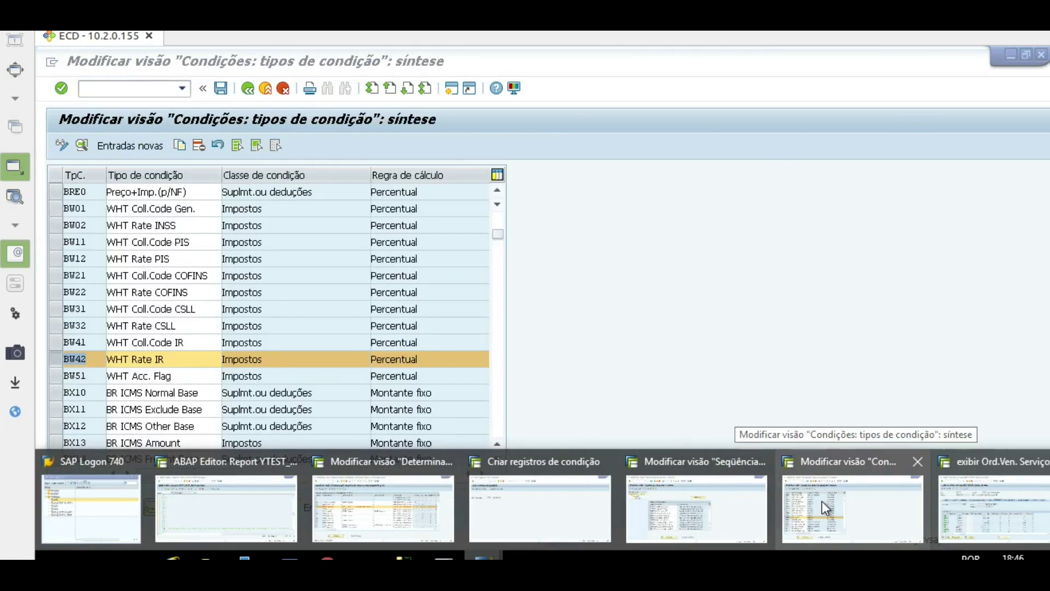
left_click(822, 501)
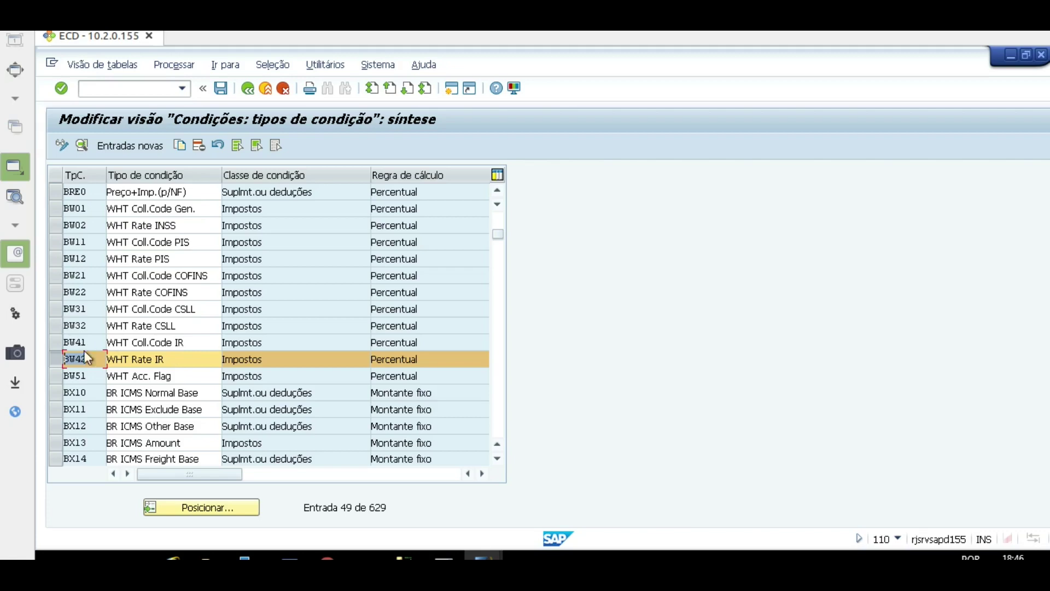
left_click(58, 359)
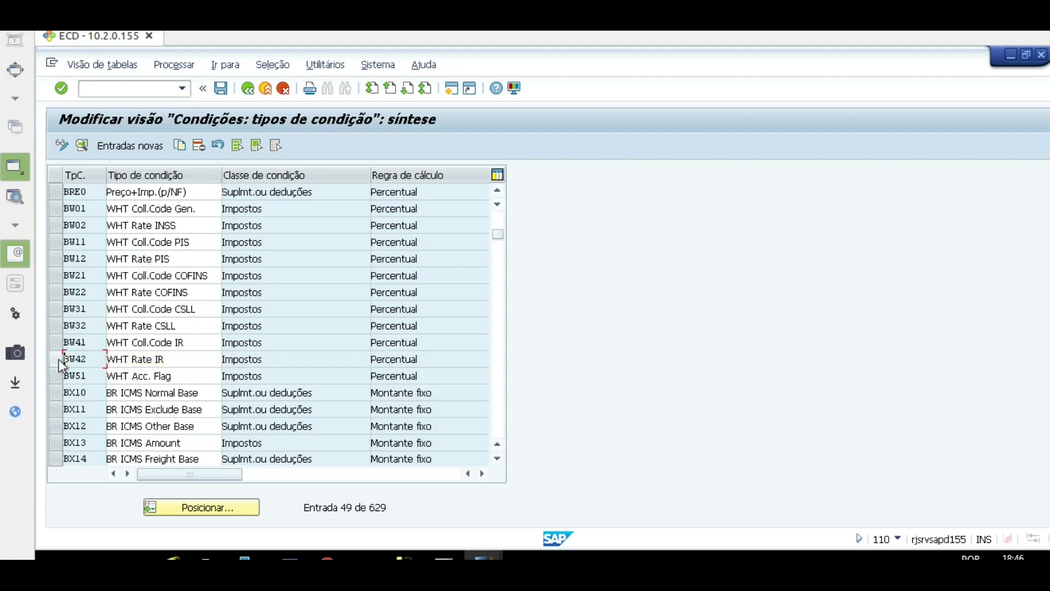
double_click(138, 359)
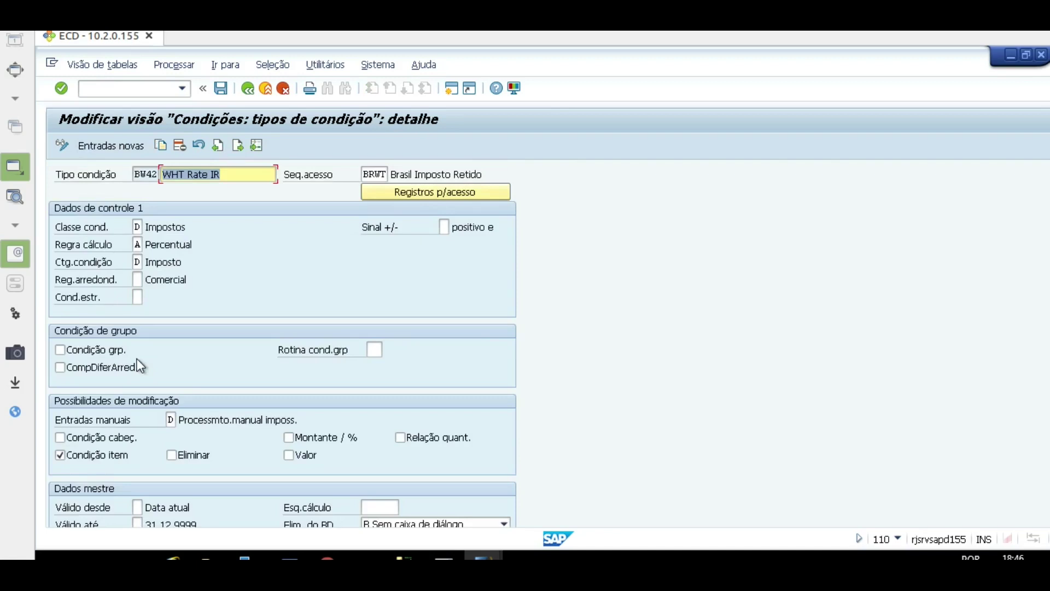
left_click(363, 174)
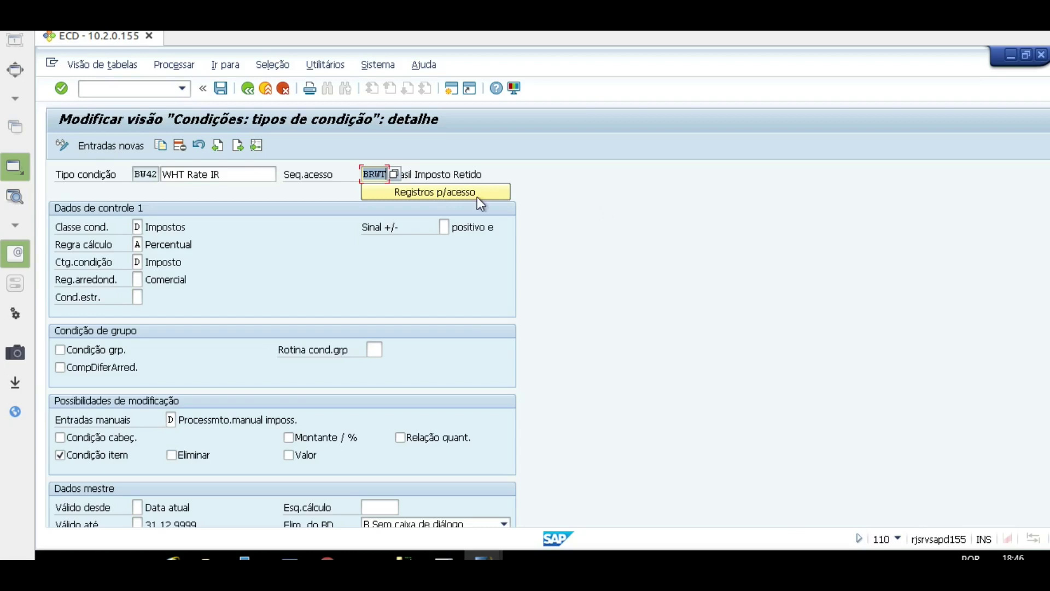
Switch to the condition record creation window and start transaction V/03 in a new session with "/O V/03"
left_click(483, 556)
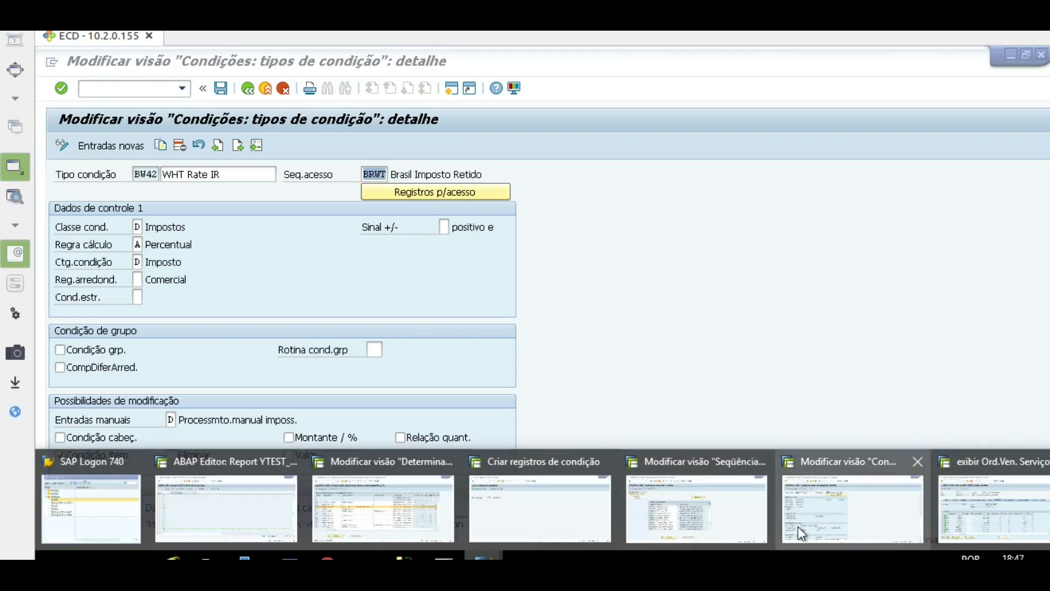
left_click(527, 520)
left_click(527, 519)
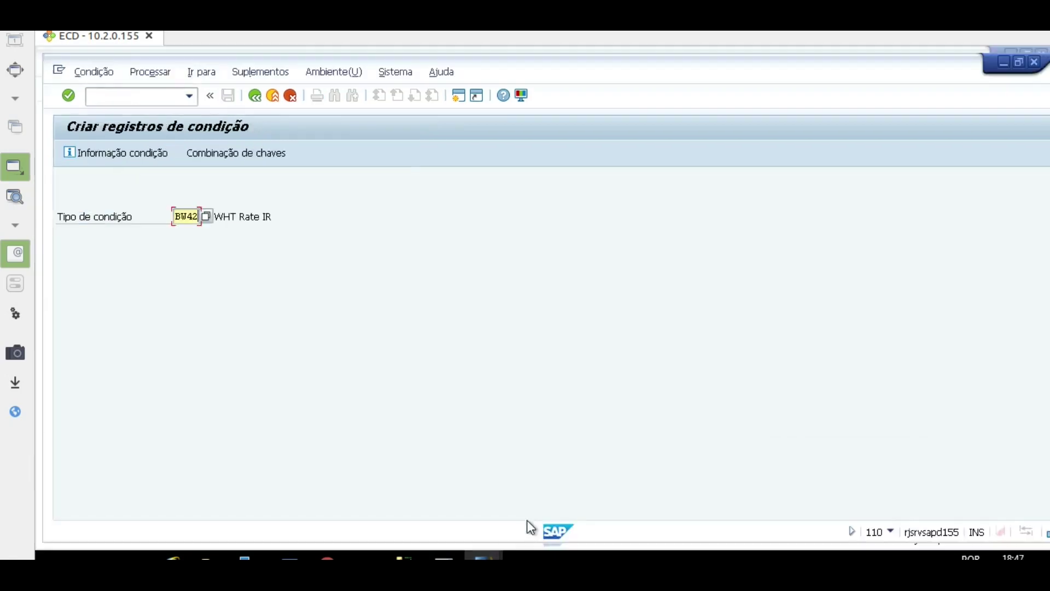
left_click(483, 556)
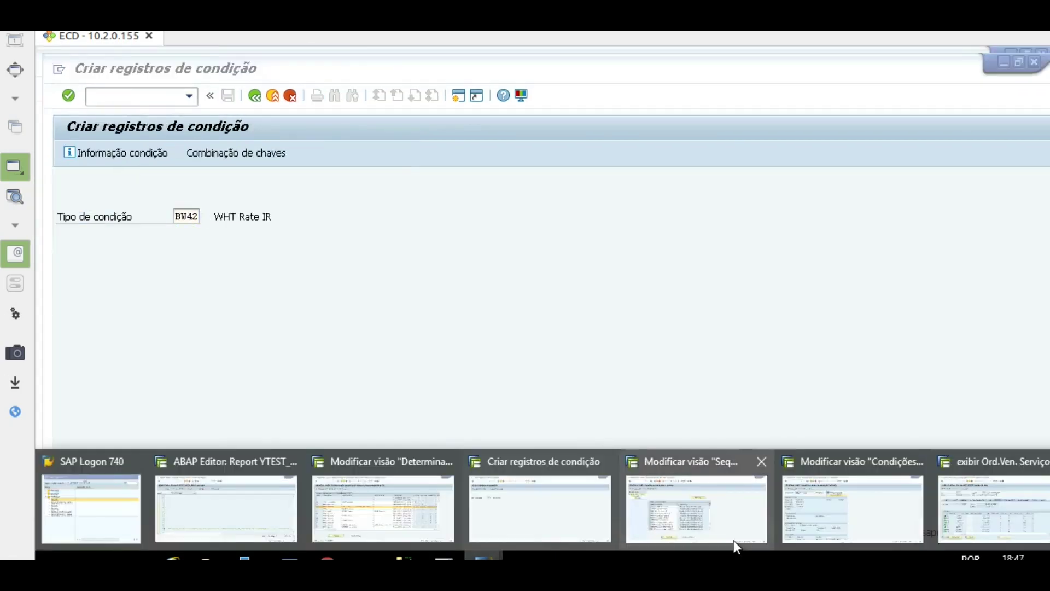
mouse_move(859, 526)
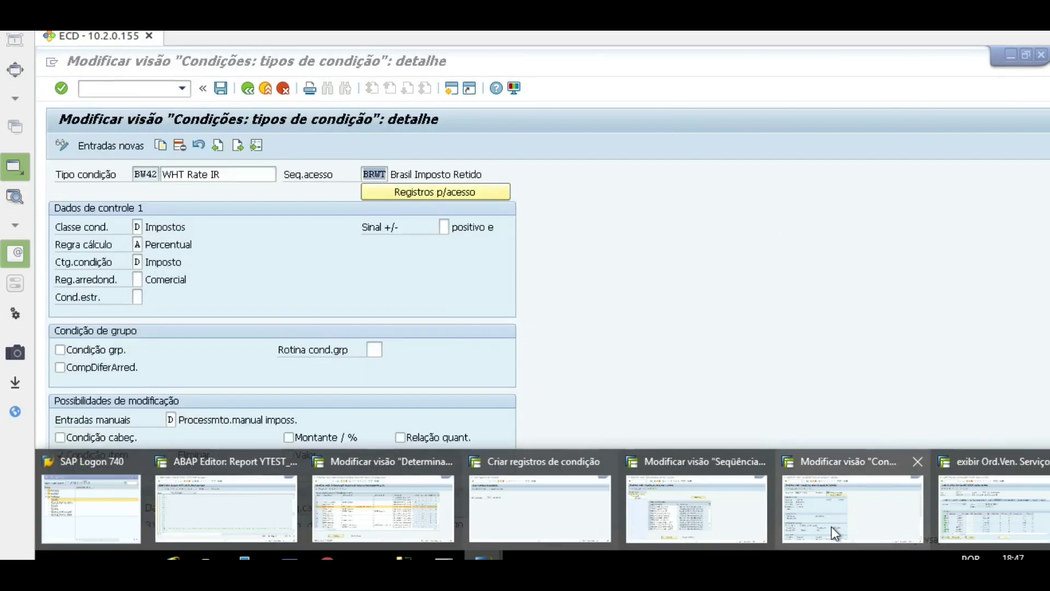
left_click(510, 526)
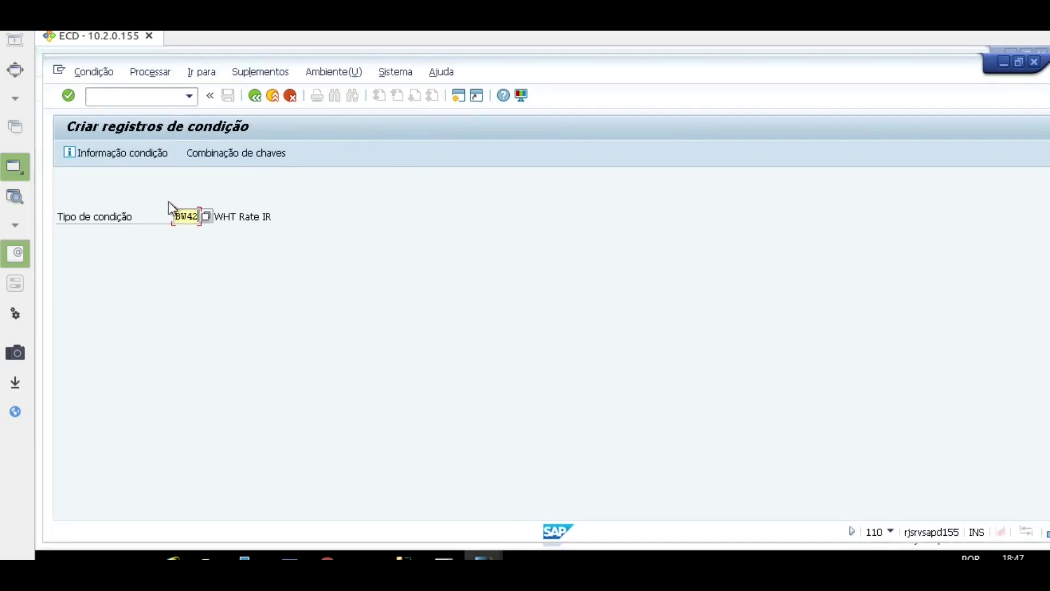
type("/O V/03")
key("Return")
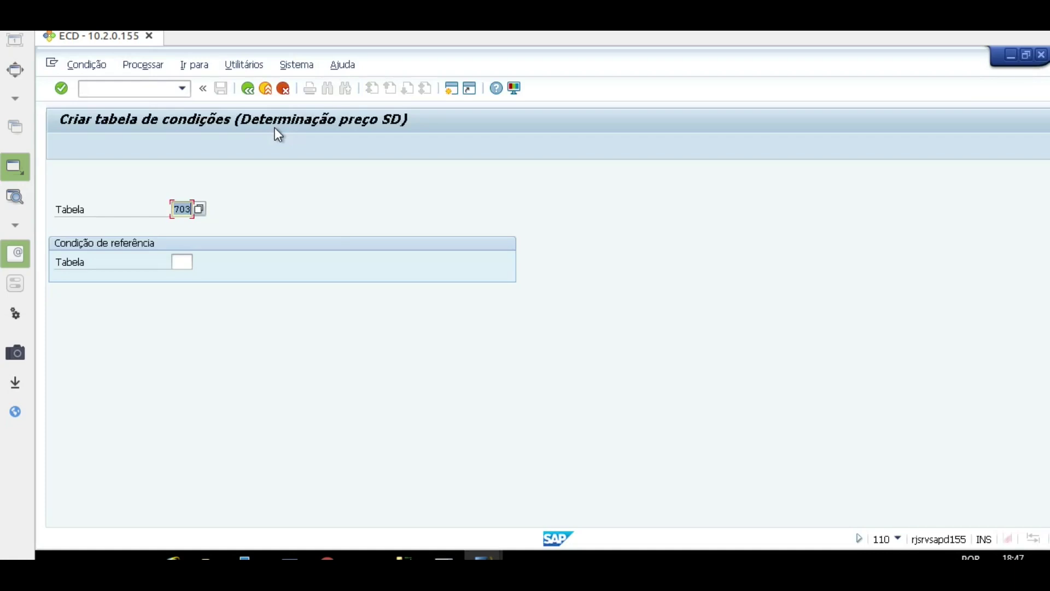
Open the field overview for condition table 703 and browse the field catalogue past Campo-chave 1 dinâm
key("Return")
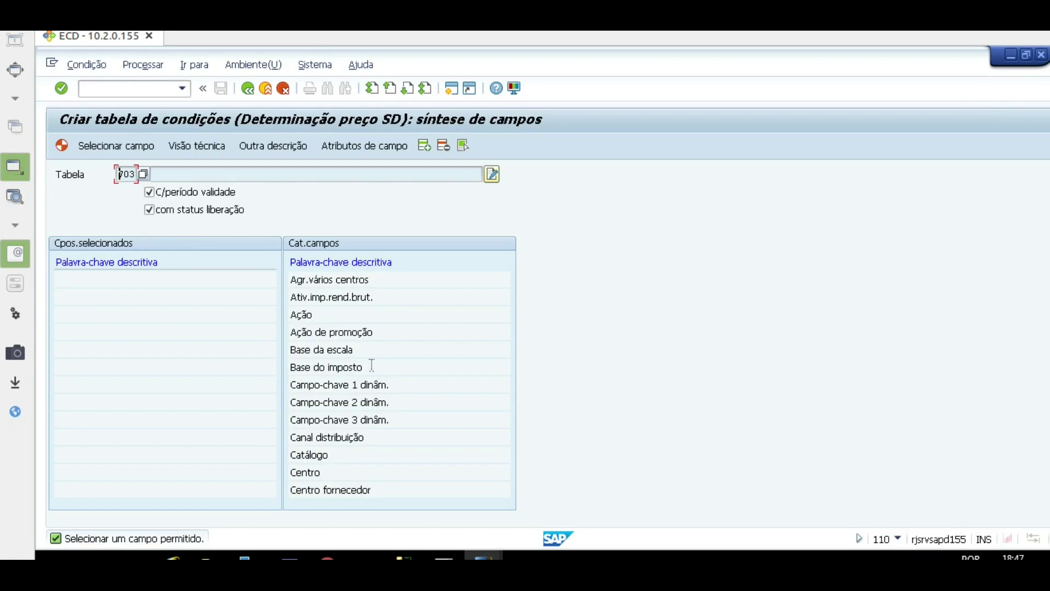
left_click(373, 384)
scroll(389, 377, "down", 15)
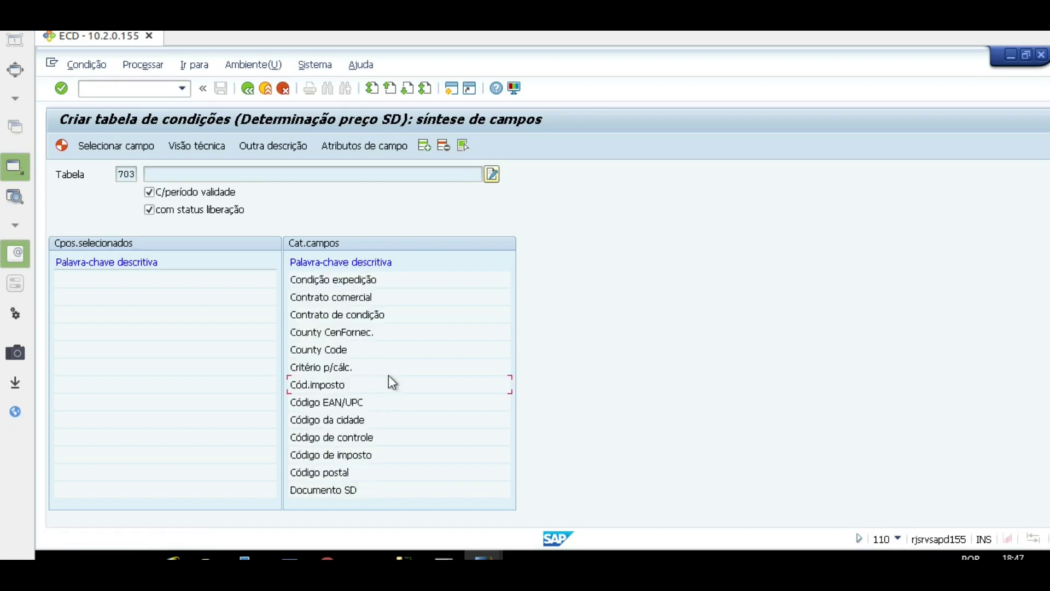
Add the catalogue fields Material and Localiz.fornecedor serviços to the selected fields of condition table 703
scroll(389, 376, "up", 4)
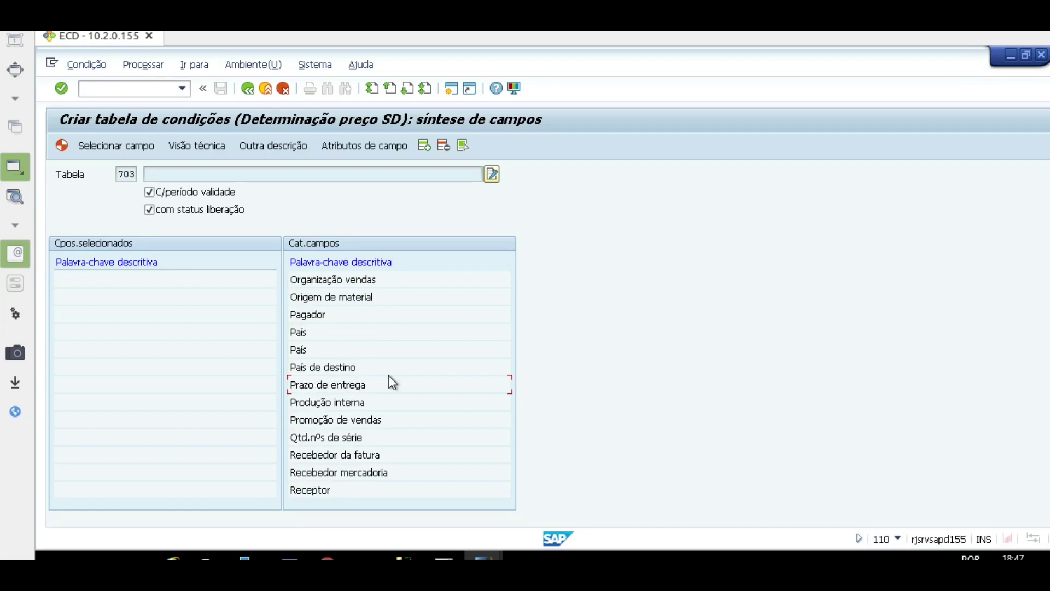
scroll(388, 375, "up", 4)
double_click(374, 367)
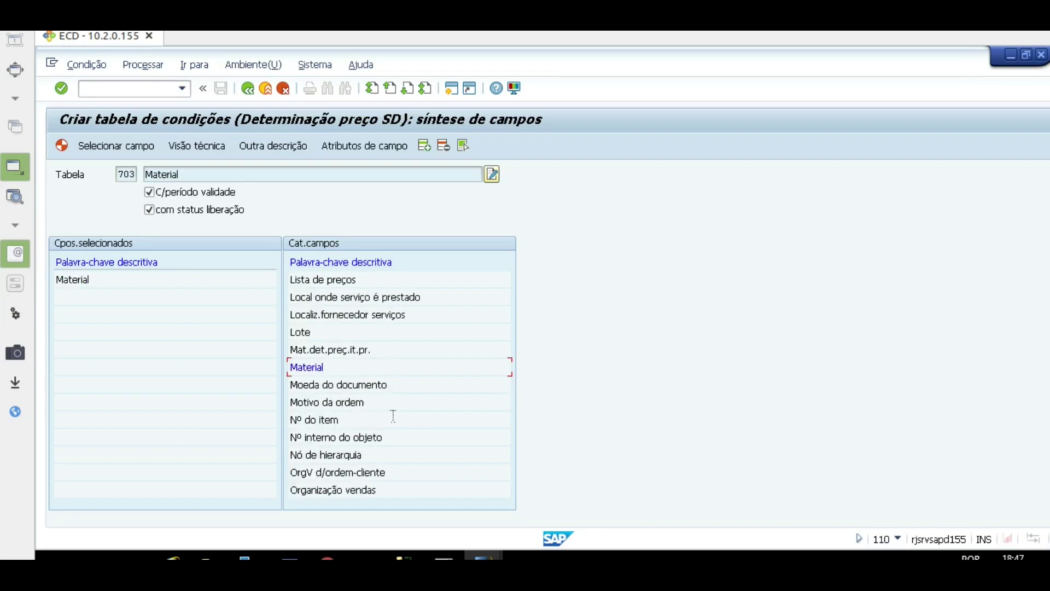
scroll(394, 416, "down", 4)
scroll(393, 416, "up", 8)
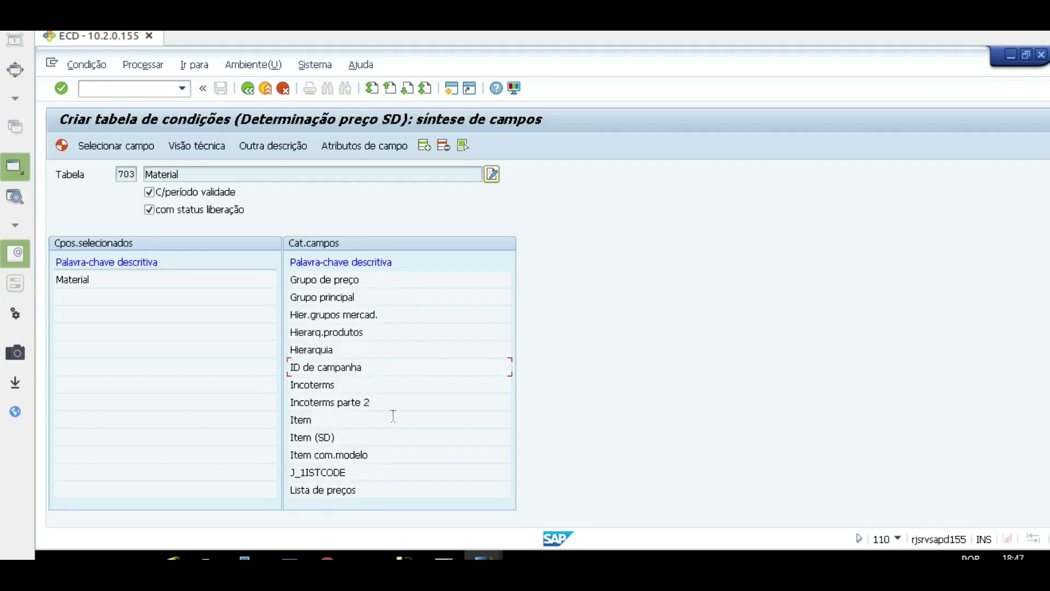
scroll(393, 415, "down", 4)
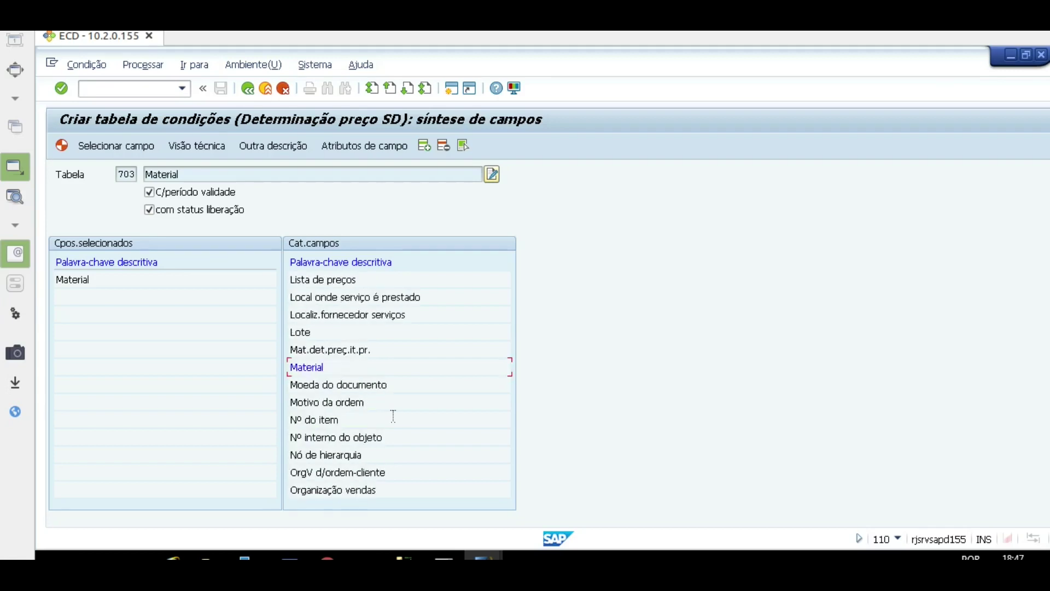
left_click(374, 313)
double_click(374, 313)
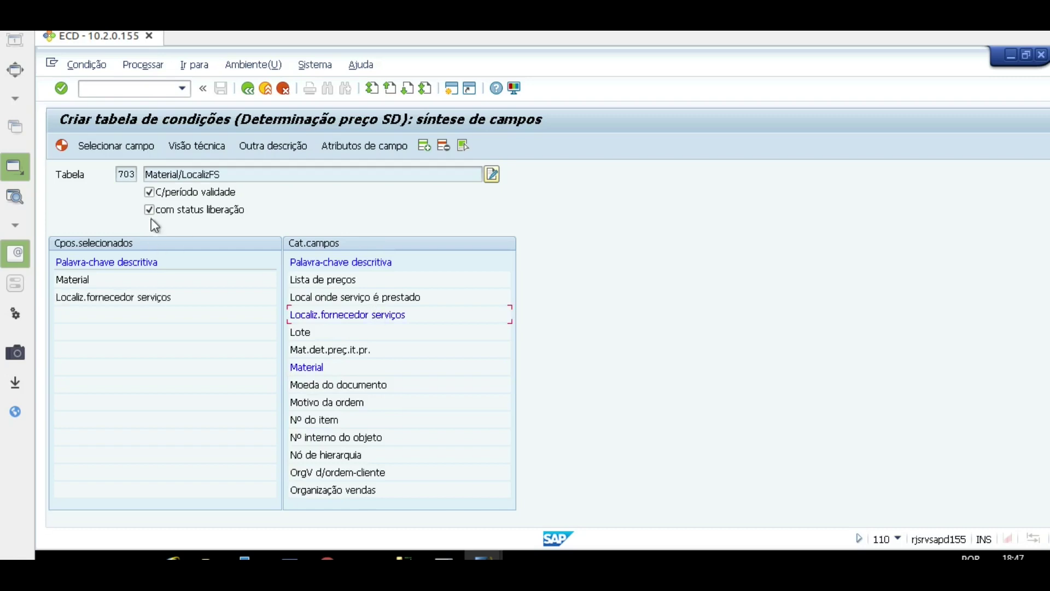
Check the technical field name of Localiz.fornecedor serviços in the table's technical view and return to the field overview
left_click(175, 149)
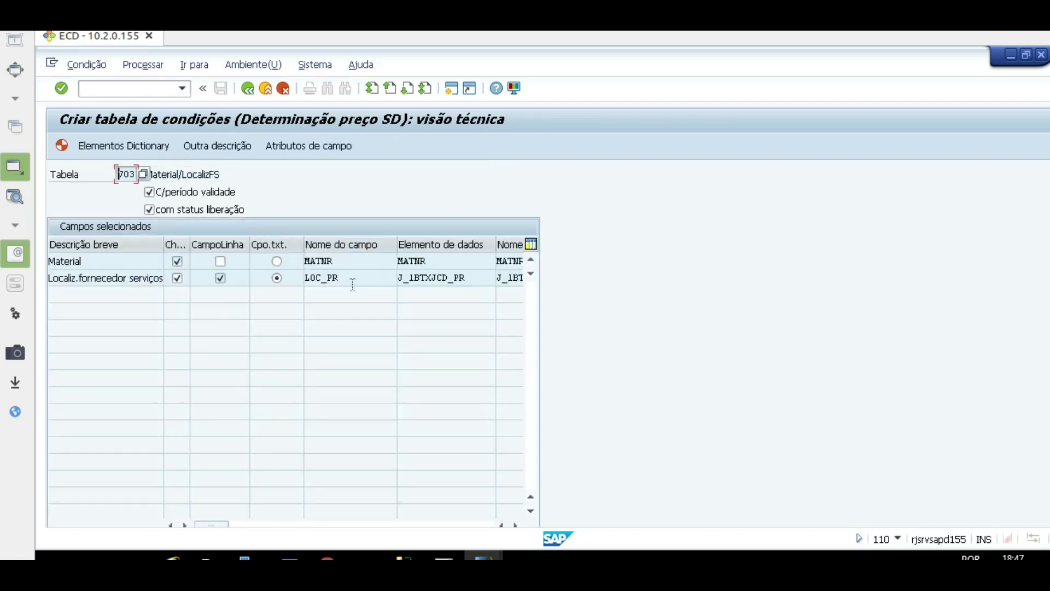
left_click_drag(323, 278, 305, 278)
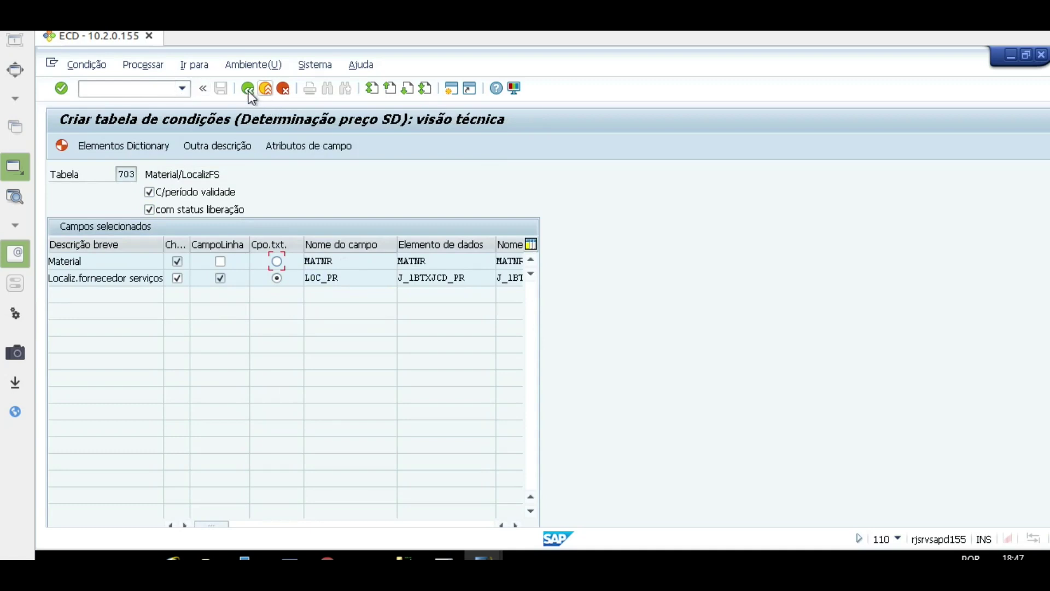
left_click(248, 89)
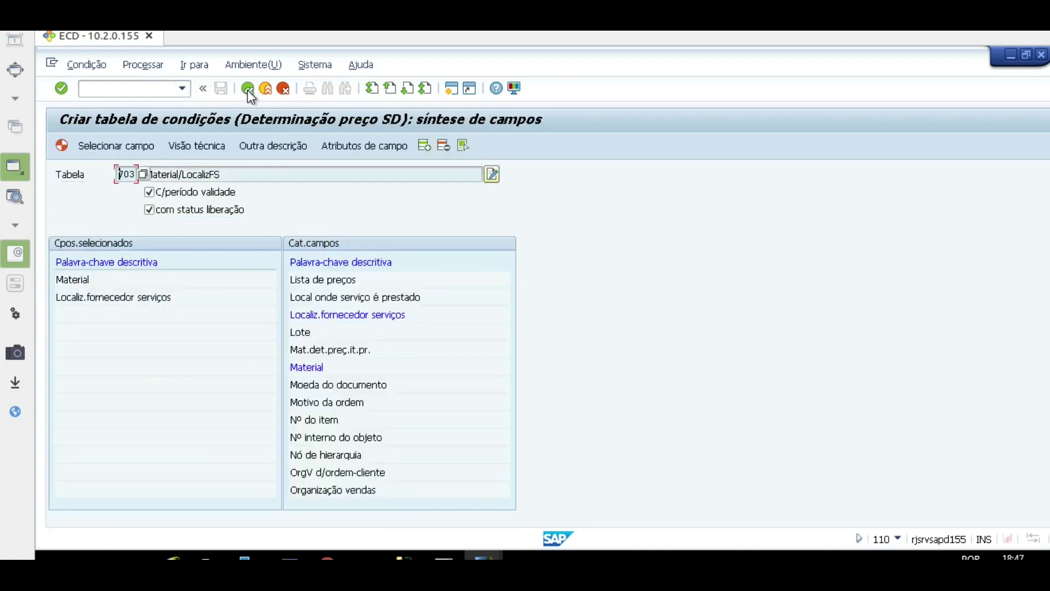
Add Campo-chave 1 dinâm., Campo-chave 2 dinâm. and Campo-chave 3 dinâm. to the table's selected fields
left_click(355, 390)
scroll(354, 390, "down", 4)
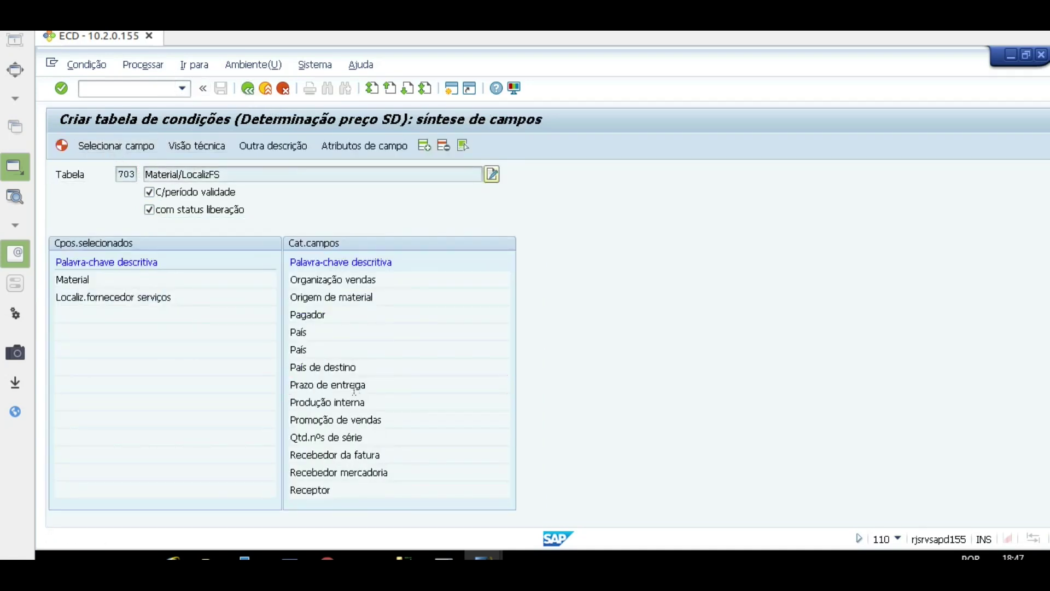
scroll(355, 390, "down", 2)
scroll(355, 390, "up", 8)
scroll(354, 390, "up", 8)
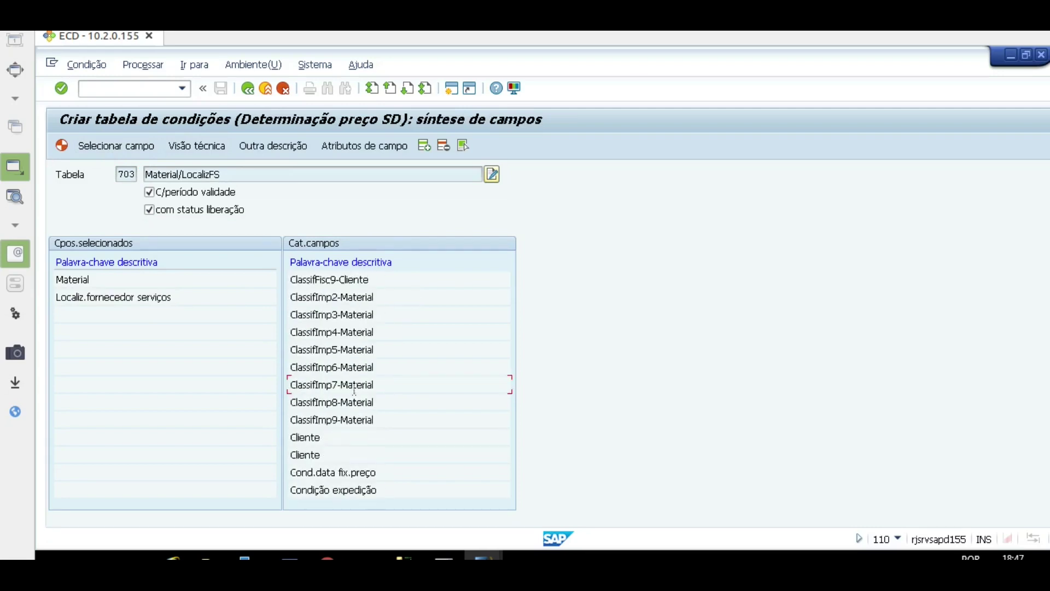
scroll(354, 390, "up", 8)
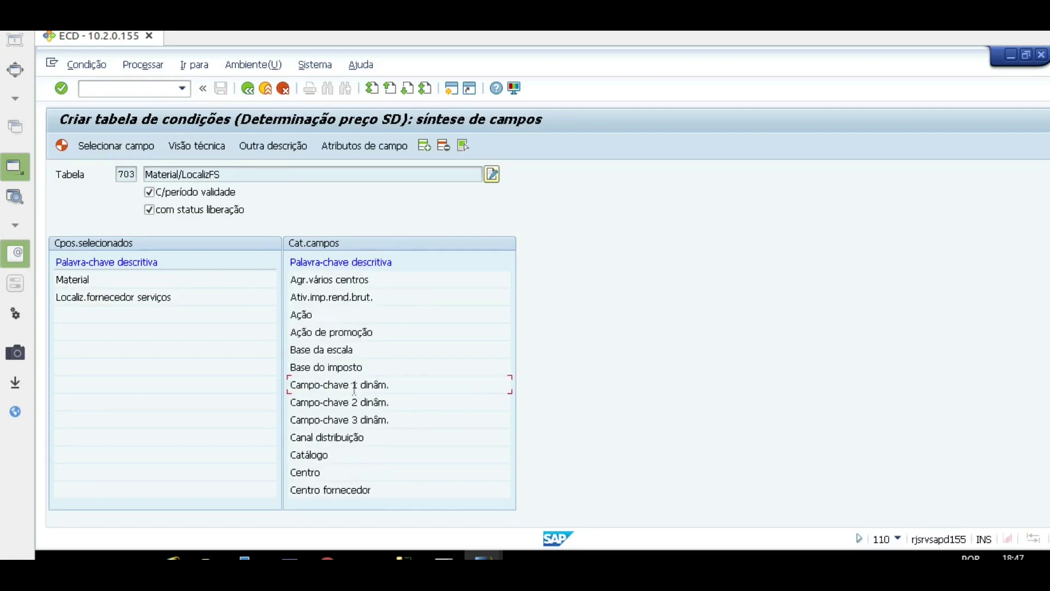
double_click(355, 385)
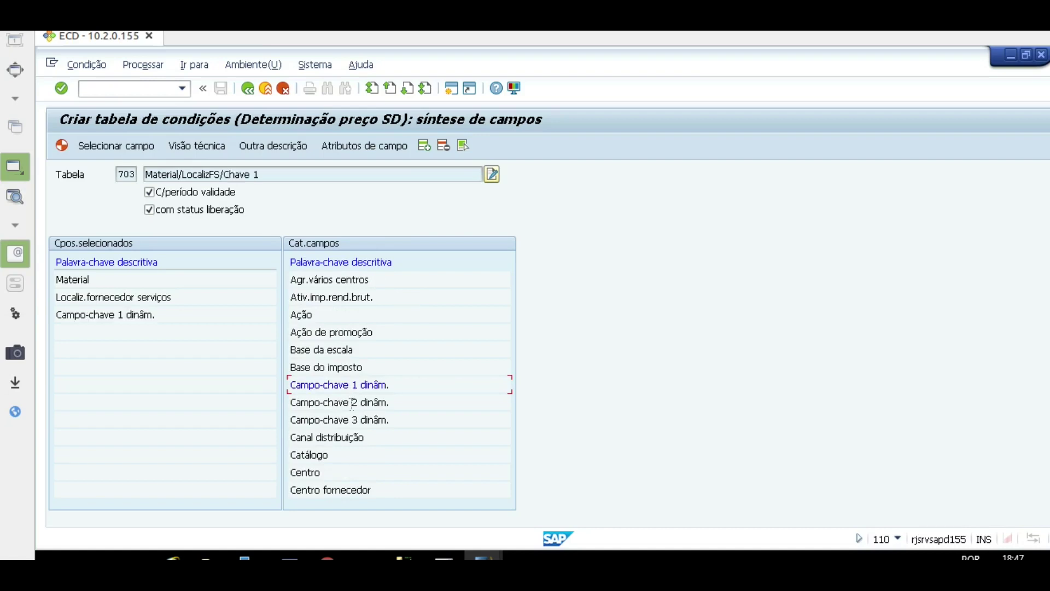
double_click(350, 402)
double_click(348, 420)
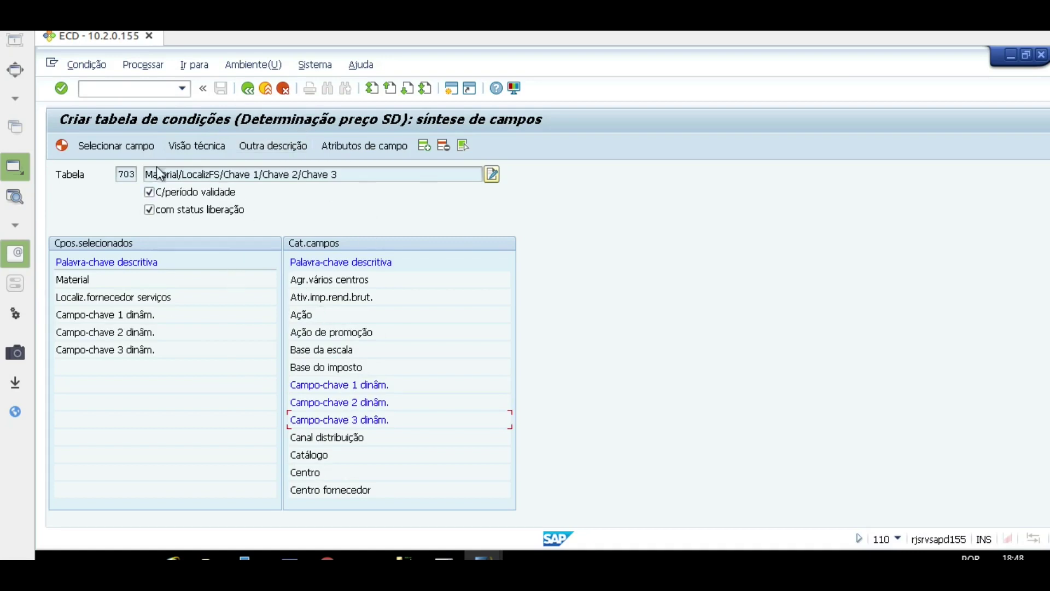
Generate condition table 703, confirm the generation dialogs and leave the generation log
left_click(62, 147)
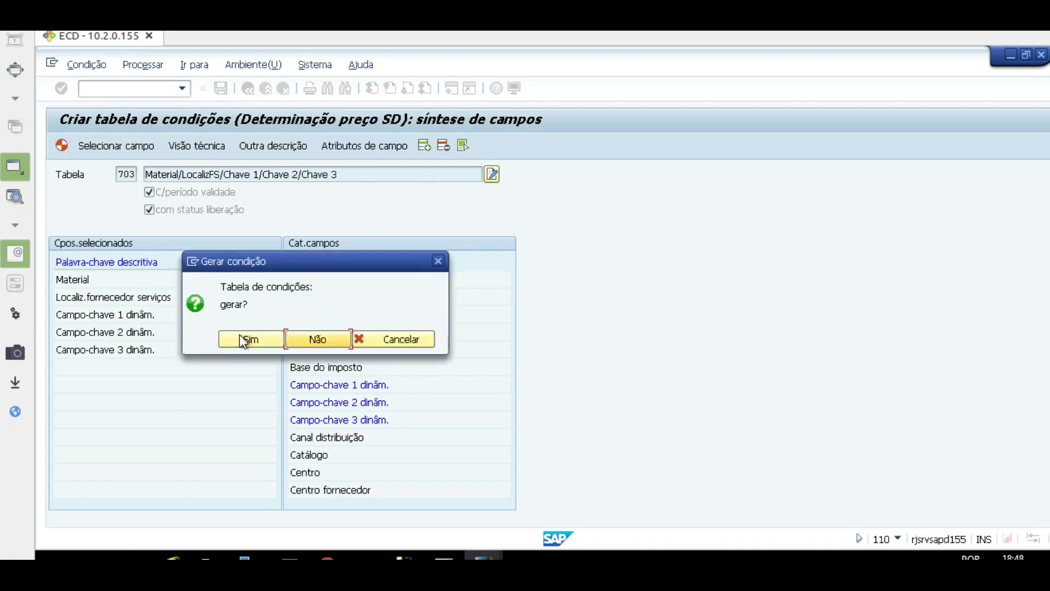
left_click(244, 340)
left_click(275, 405)
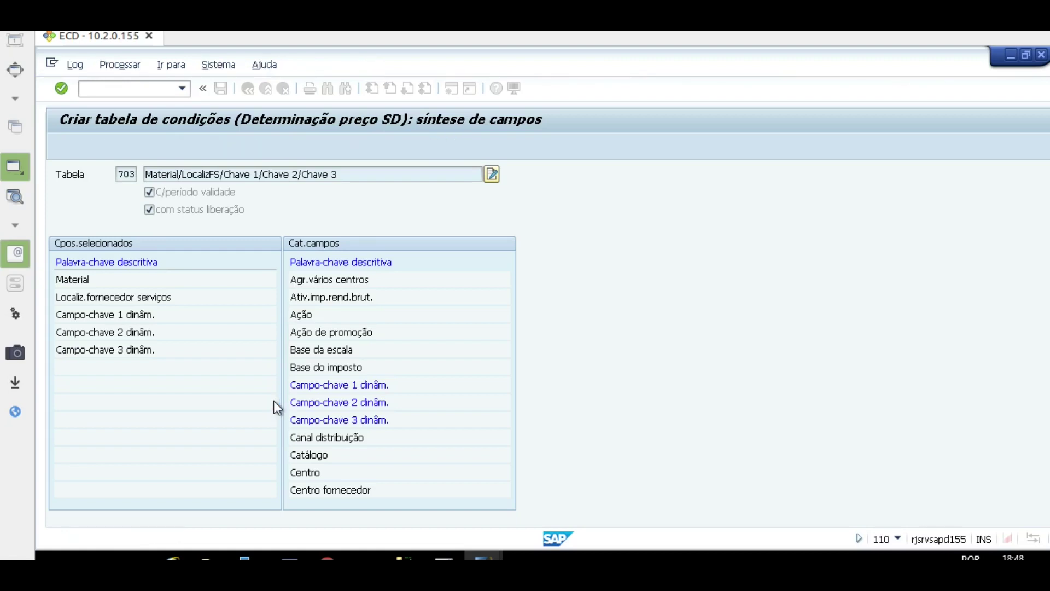
left_click(426, 191)
left_click(412, 208)
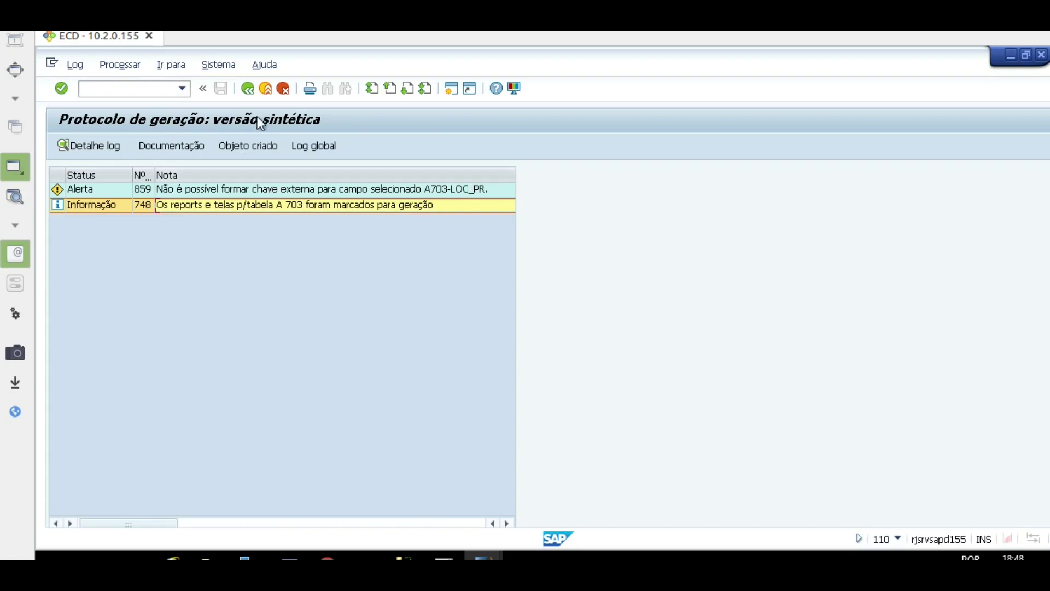
left_click(249, 93)
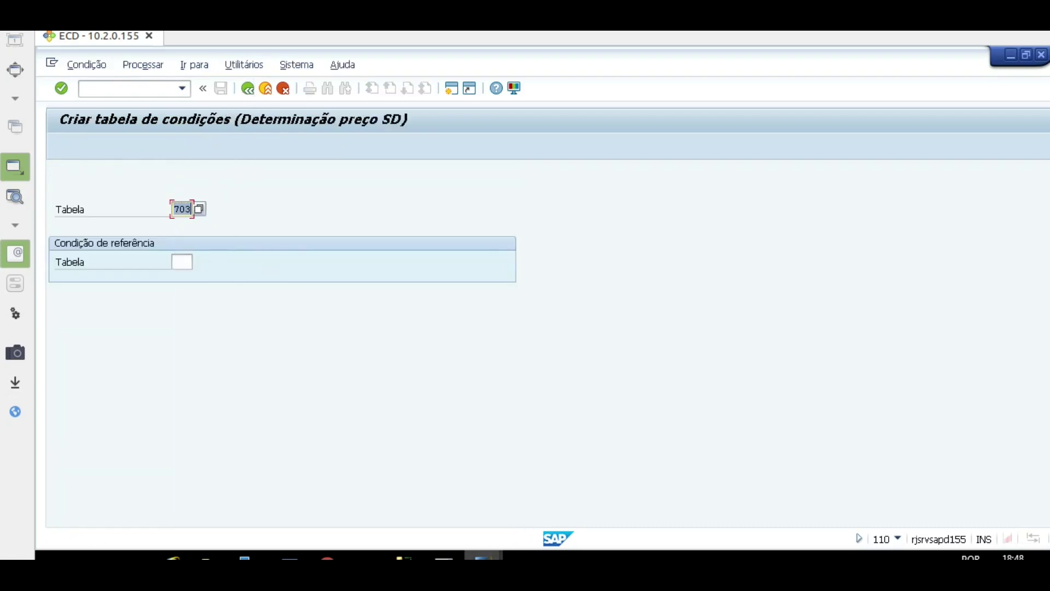
Switch to the BW42 condition type details, examine the key fields used to select its access sequence's condition records, and return to access sequence BRWT
left_click(484, 556)
left_click(720, 516)
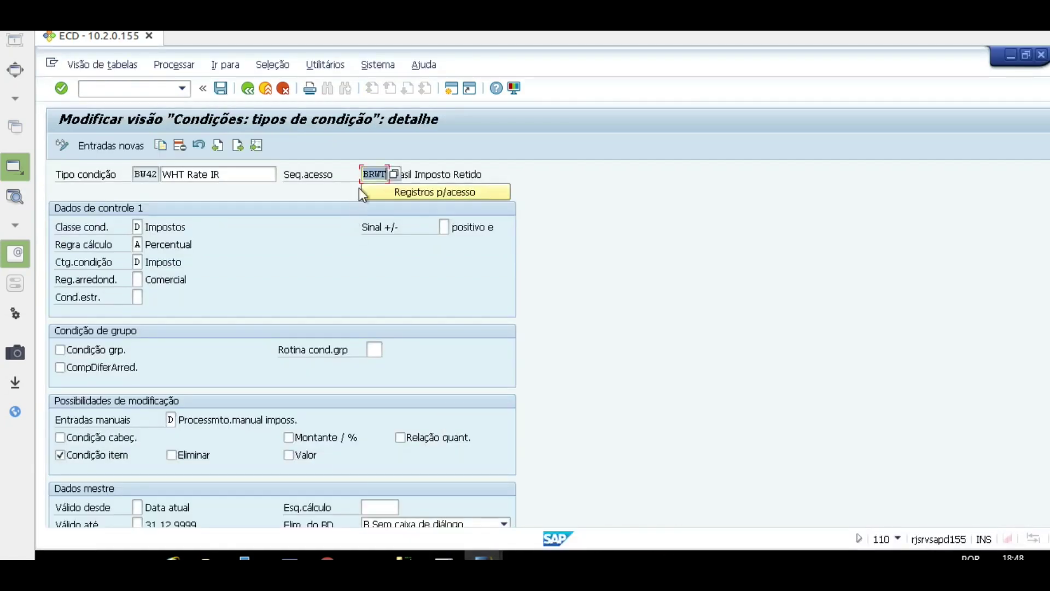
left_click(415, 191)
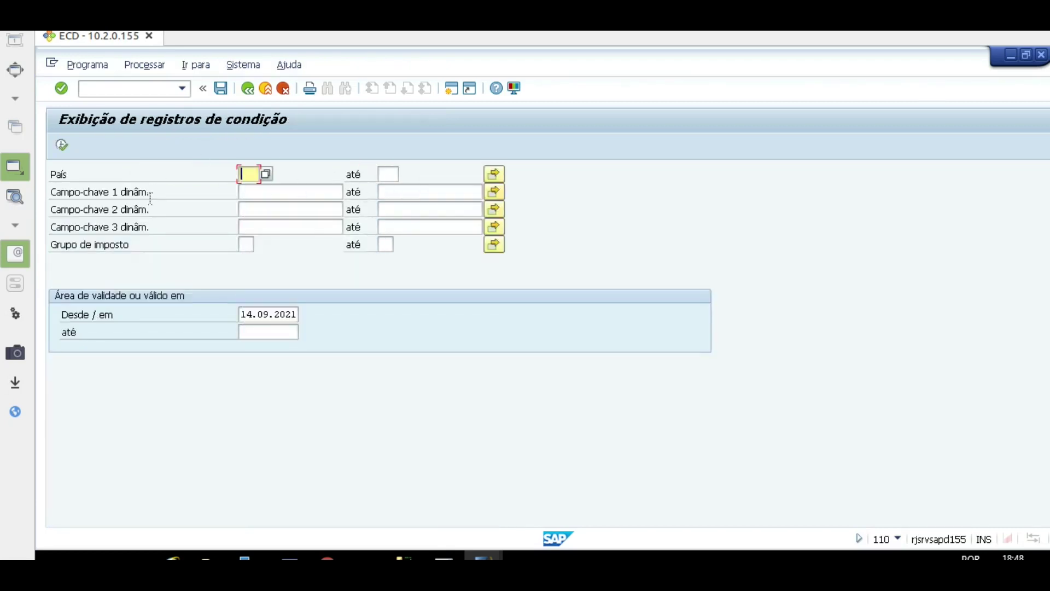
left_click(283, 195)
left_click(279, 224)
left_click(247, 173)
left_click(270, 209)
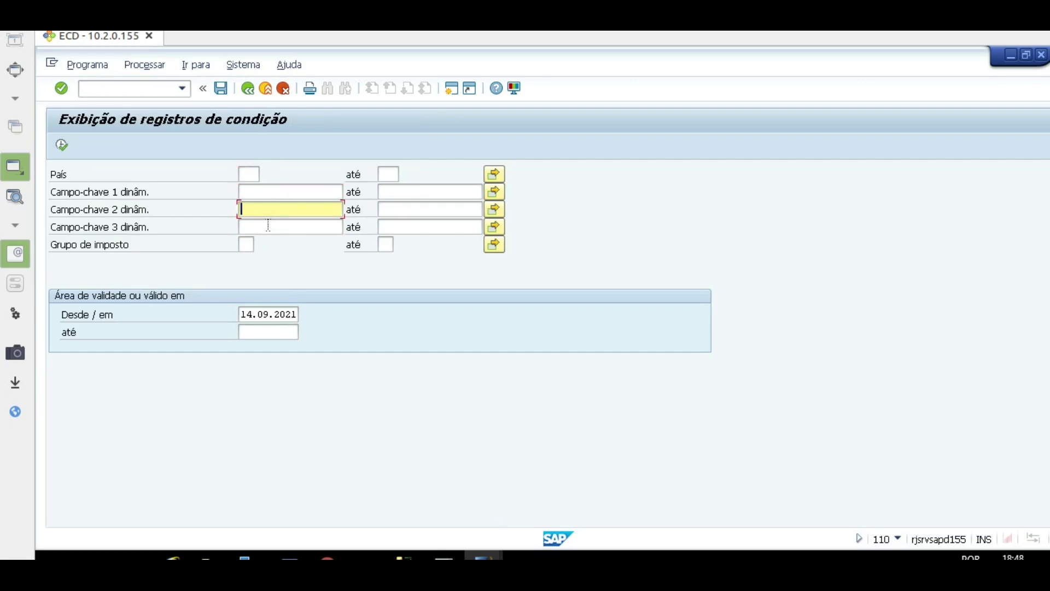
left_click(272, 192)
left_click(247, 88)
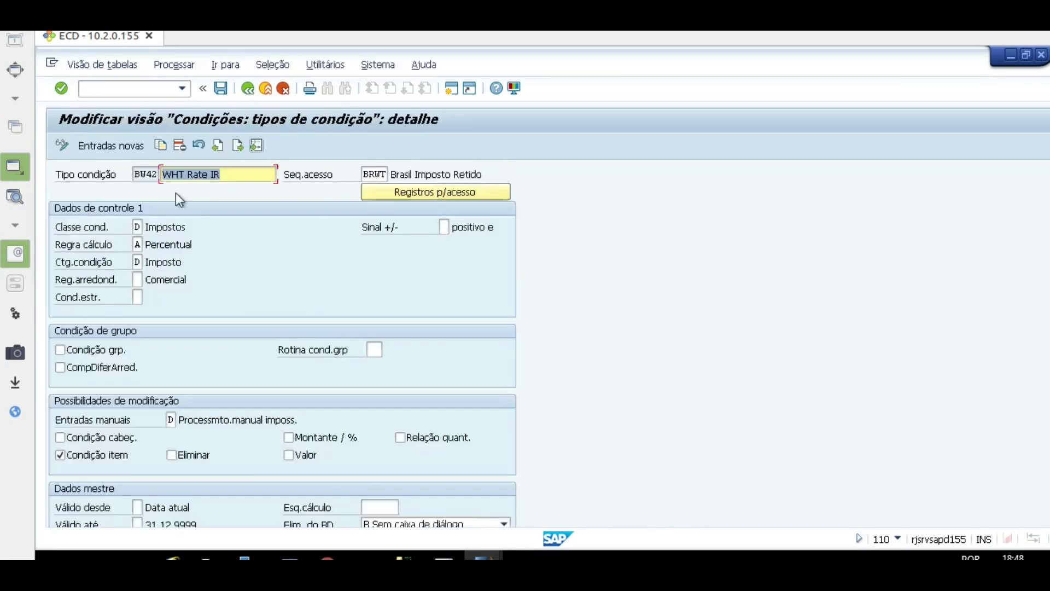
left_click(367, 174)
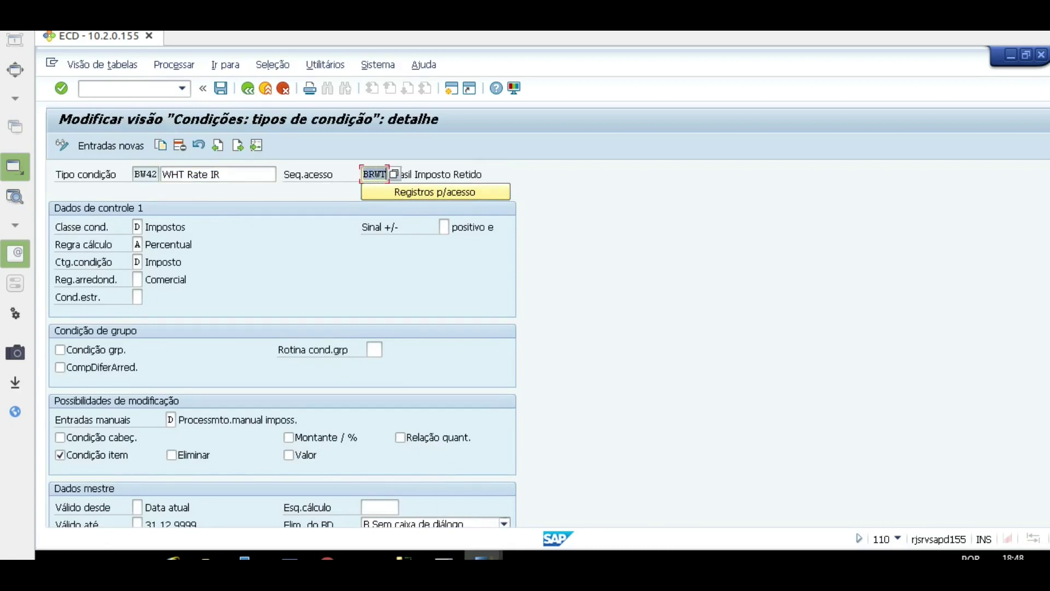
Switch to the condition table creation window, run "/NV/07" there, and bring the access sequences overview to the front
left_click(484, 556)
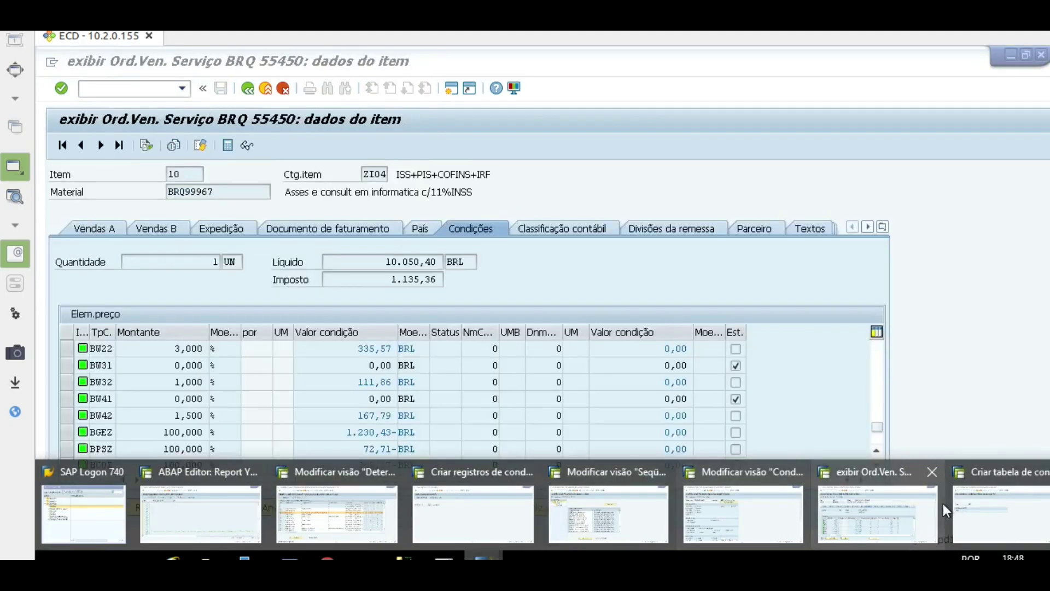
left_click(1010, 509)
left_click(157, 88)
type("/NV/07")
key("Return")
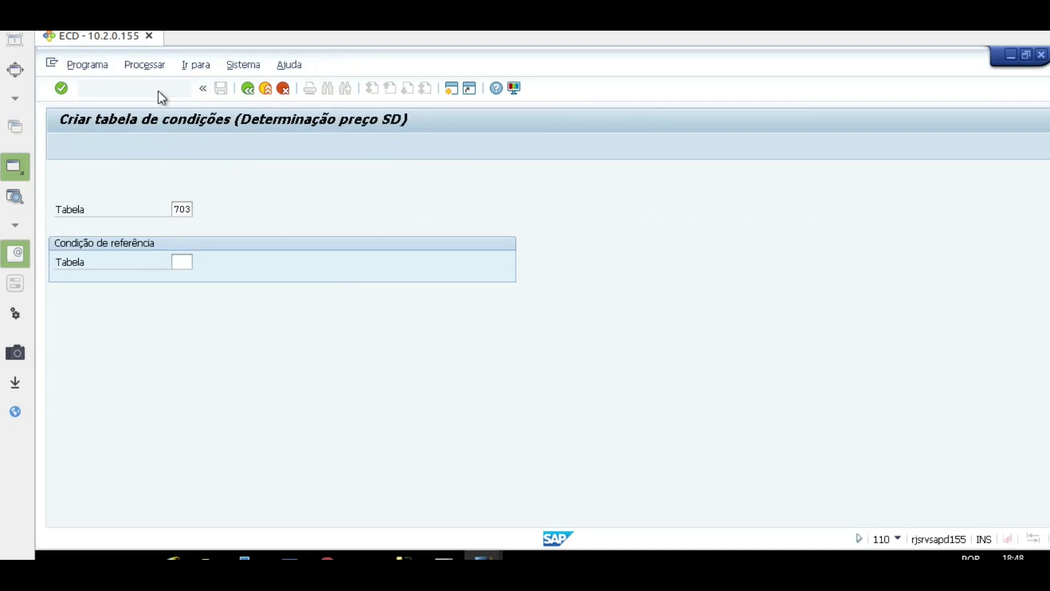
key("Return")
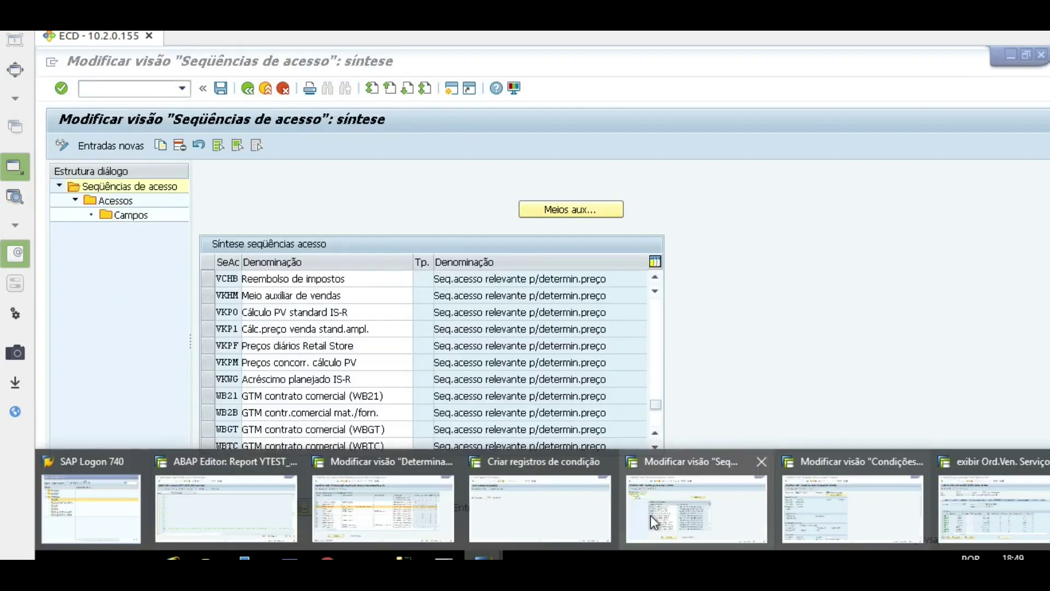
left_click(651, 516)
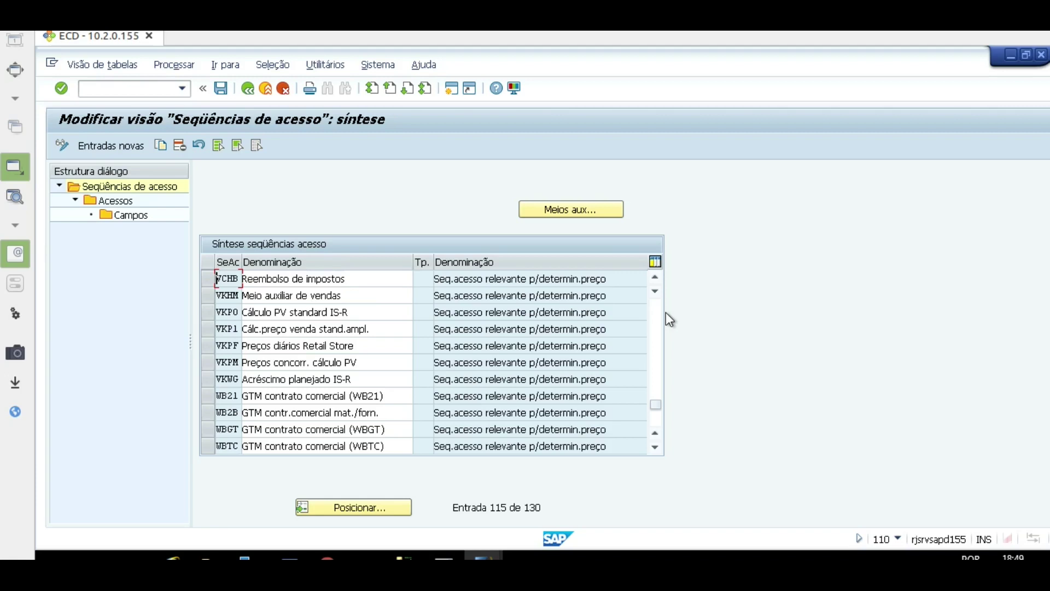
Open the field overview of condition table 703 in display mode in a new session
left_click(83, 88)
type("/O V/0")
key("Return")
key("Return")
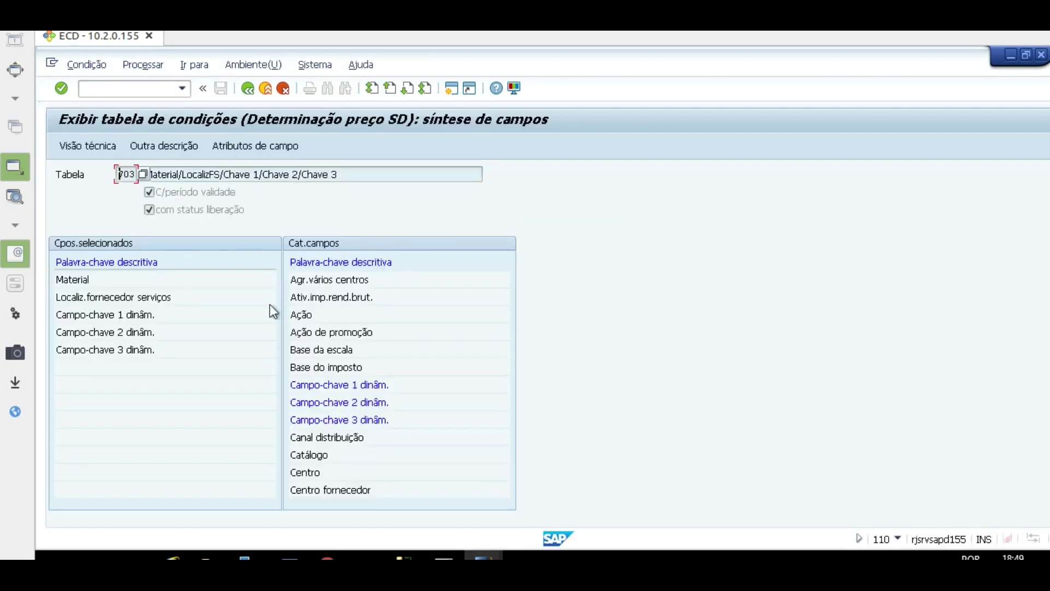
Examine the selected fields of condition table 703, comparing Localiz.fornecedor serviços with the three dynamic key fields
left_click(134, 314)
left_click(145, 349)
left_click(163, 296)
left_click(173, 333)
left_click(171, 349)
left_click(169, 333)
left_click(183, 296)
left_click(186, 333)
left_click(193, 351)
Switch back to the access sequences overview and look through the custom sequences starting with Z
left_click(484, 557)
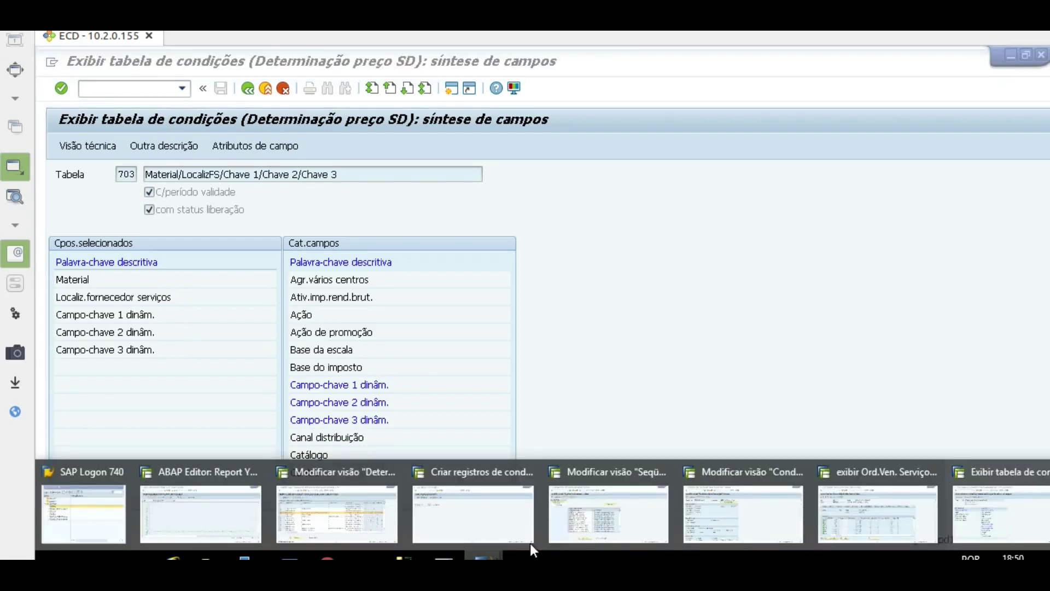
left_click(721, 507)
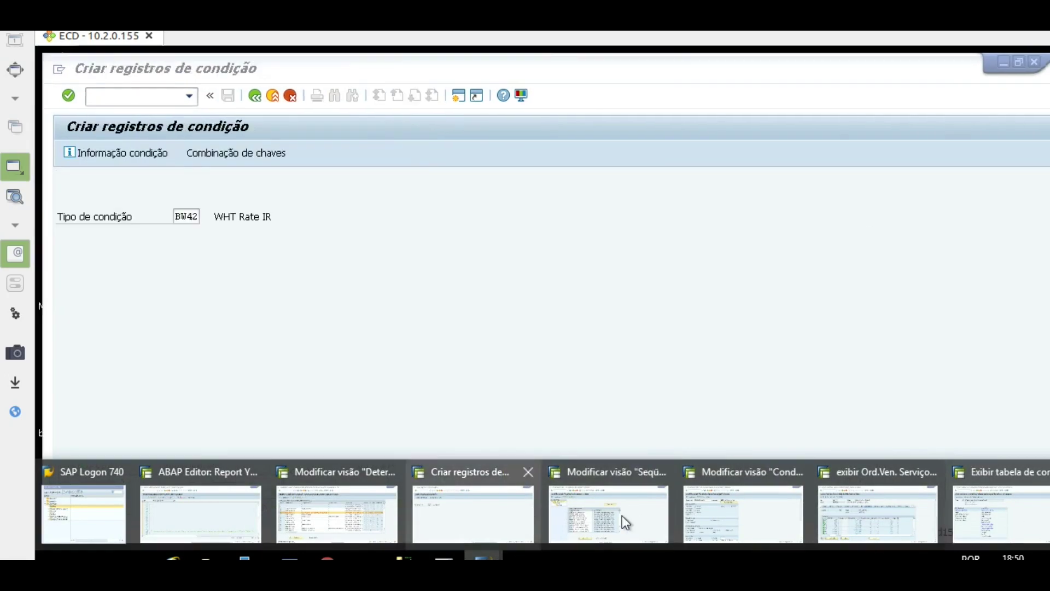
left_click(622, 516)
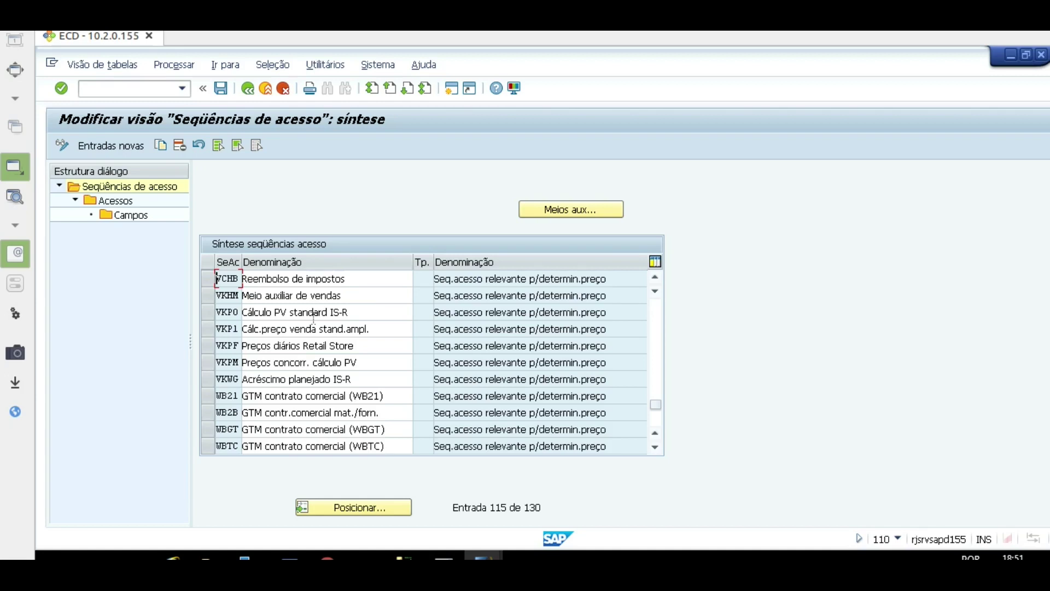
scroll(314, 329, "down", 4)
scroll(314, 350, "up", 2)
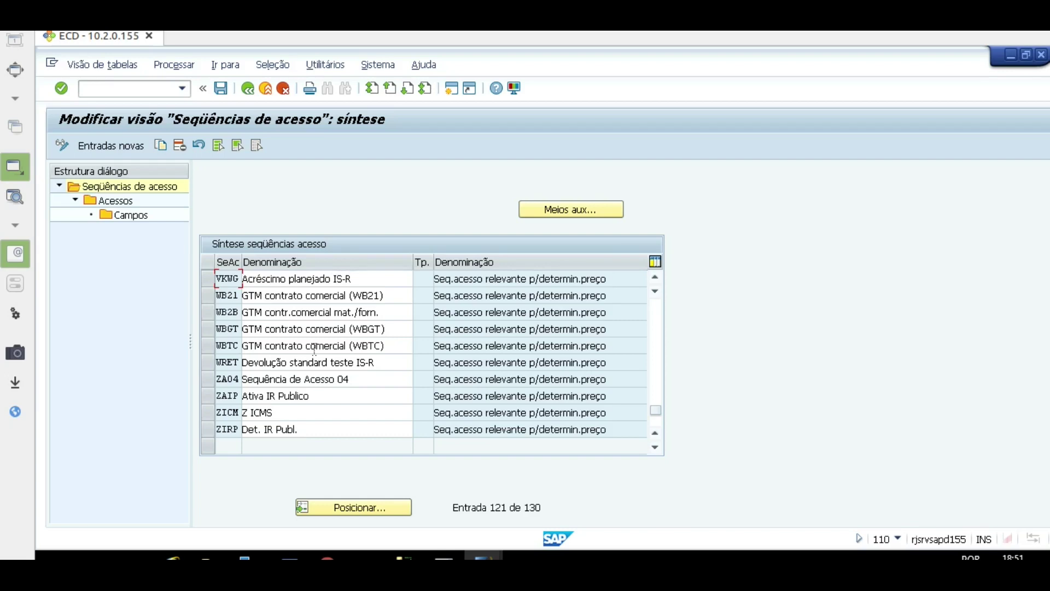
scroll(282, 402, "down", 3)
scroll(282, 402, "up", 2)
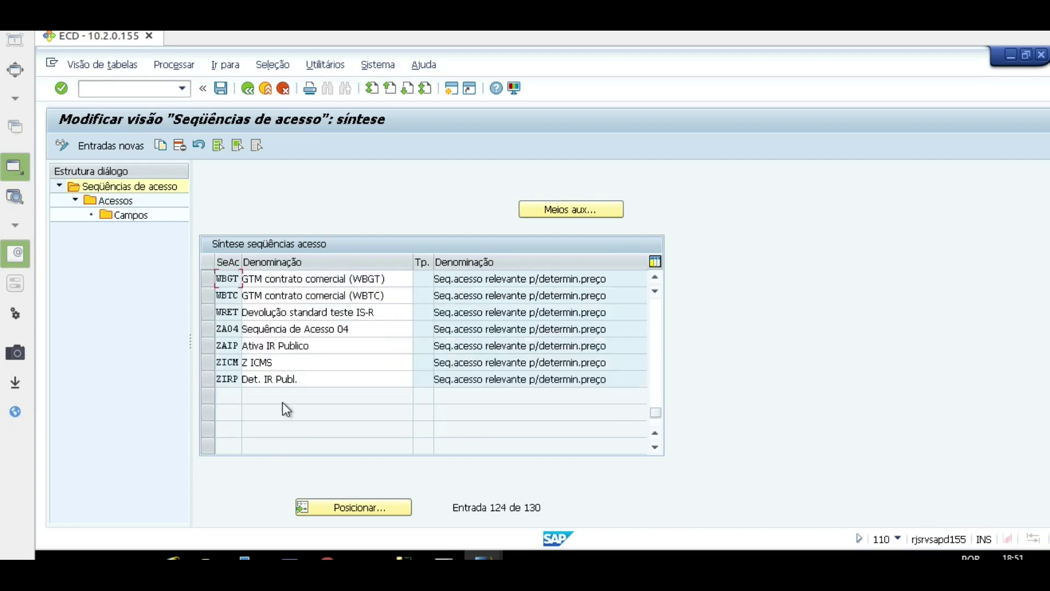
Add a new access sequence entry YIR3 with the description "Acesso material/municipio"
left_click(117, 146)
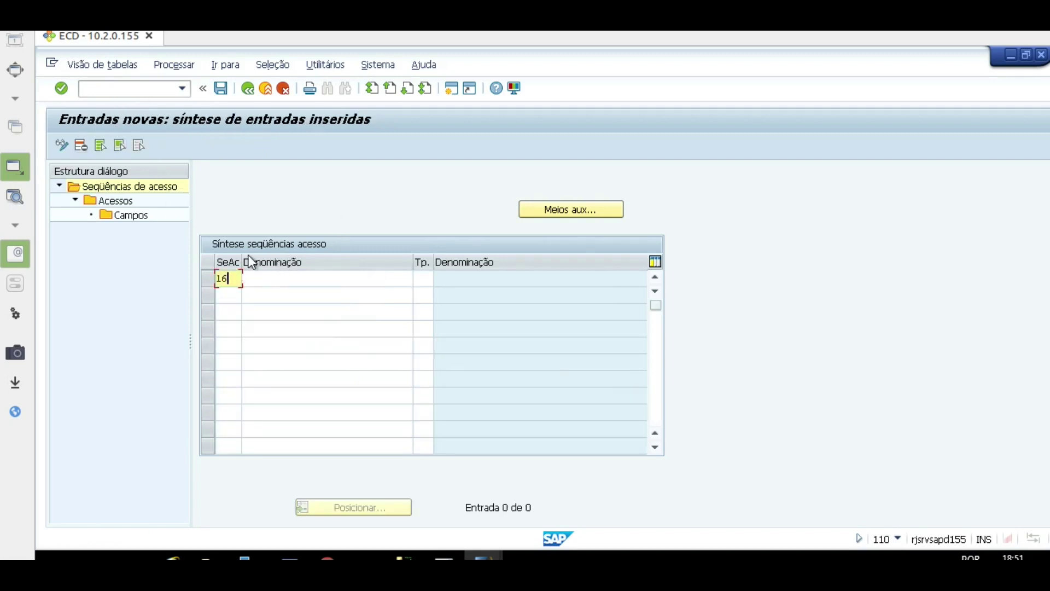
key("BackSpace")
key("BackSpace")
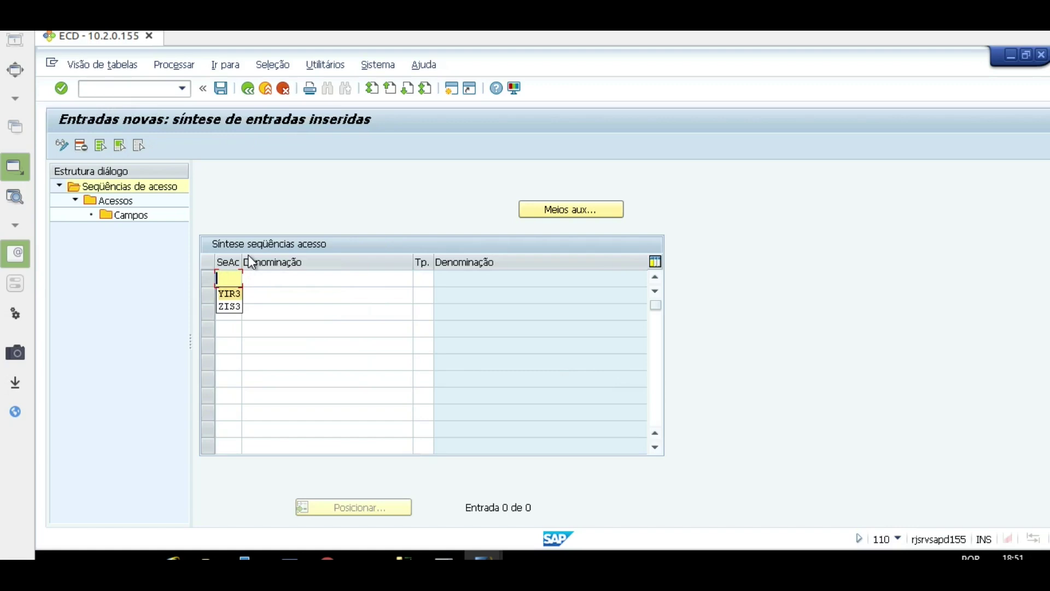
key("Down")
key("Up")
key("Return")
key("Tab")
key("BackSpace")
key("Down")
key("Return")
key("Tab")
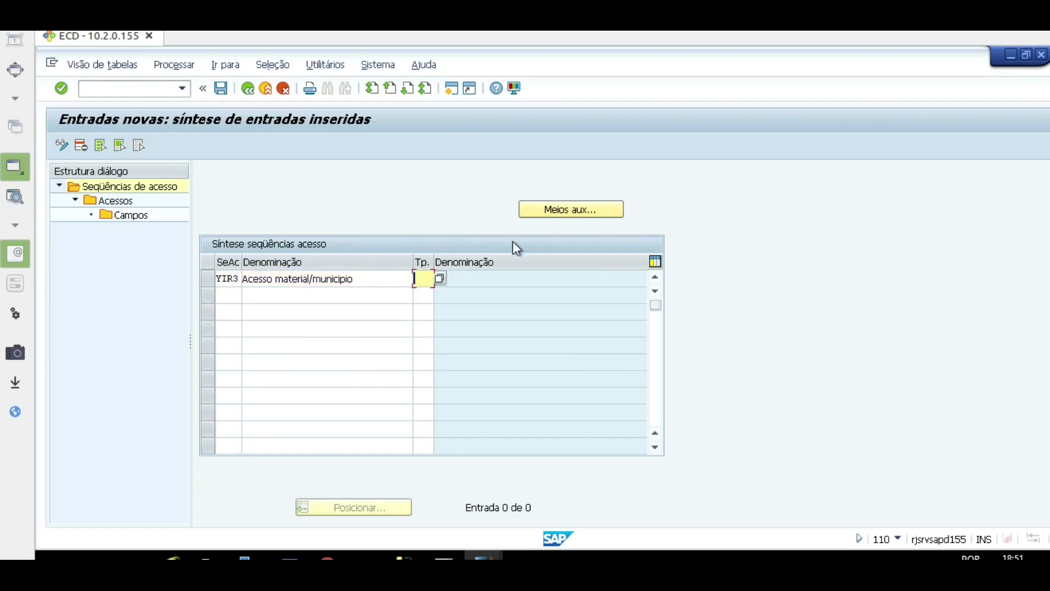
Confirm and save the new access sequence YIR3, and return to the access sequences overview
key("Return")
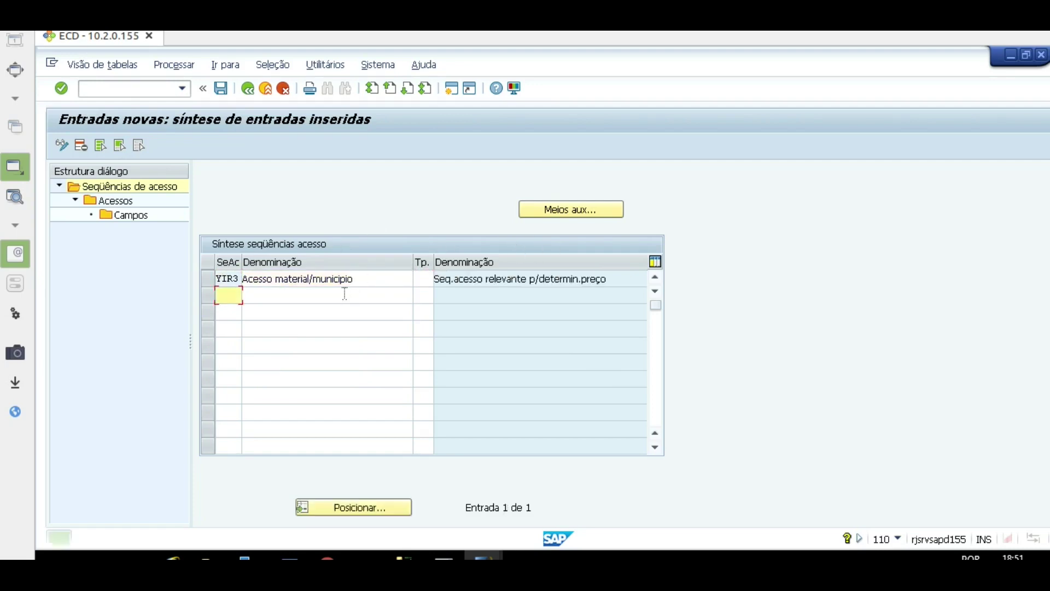
left_click(220, 89)
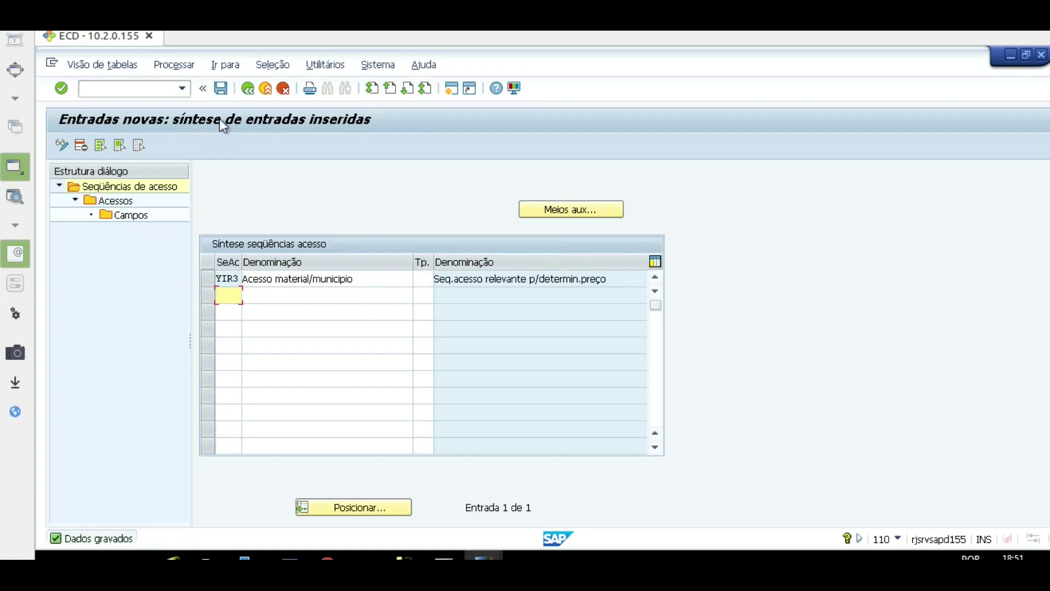
left_click(249, 90)
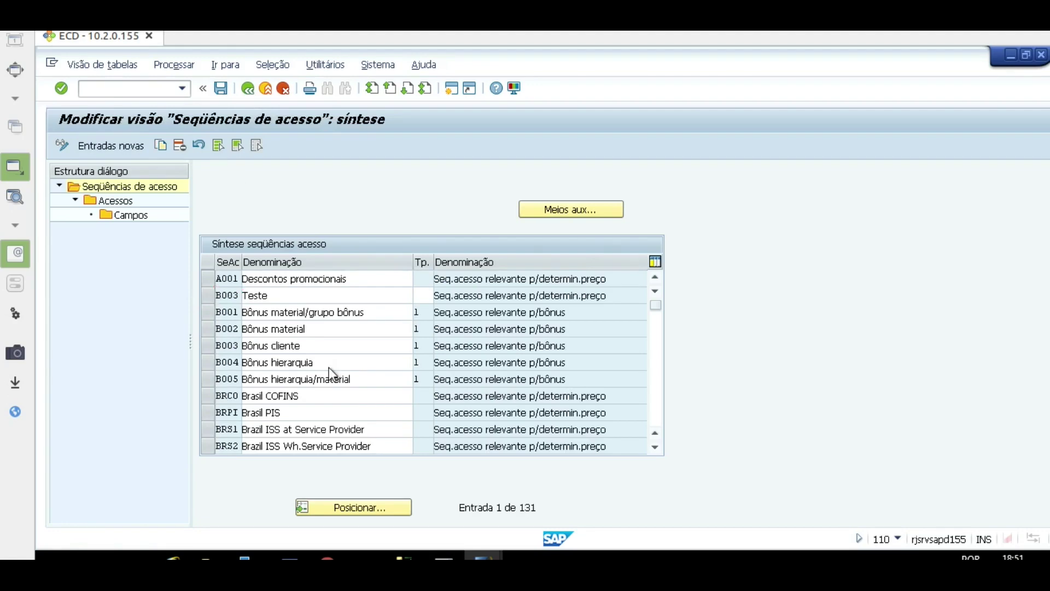
Find access sequence YIR3 in the overview and open its accesses
scroll(329, 366, "down", 8)
left_click_drag(656, 327, 652, 409)
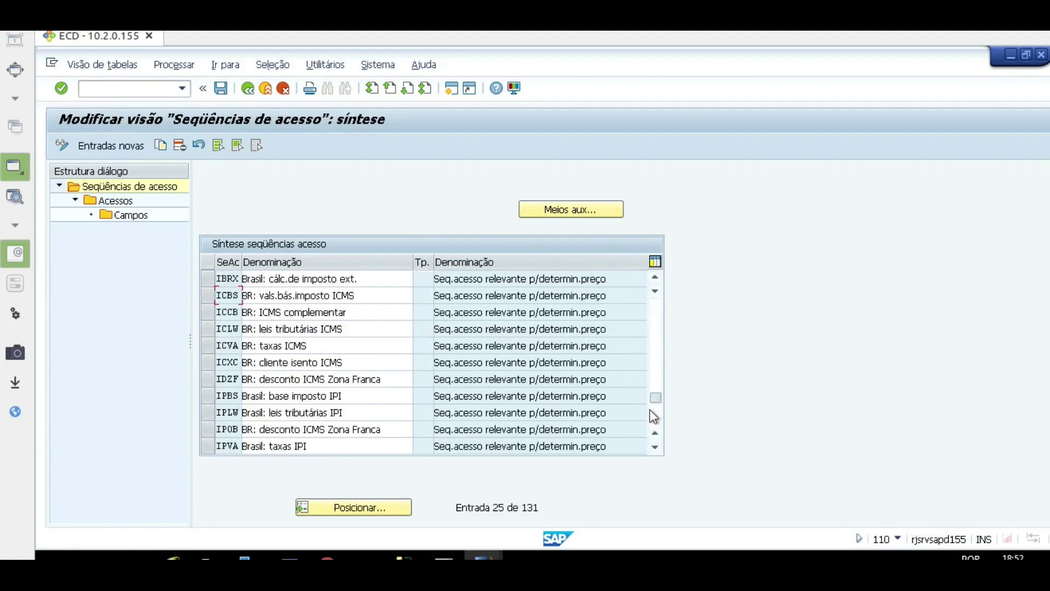
scroll(328, 407, "down", 3)
scroll(311, 407, "down", 2)
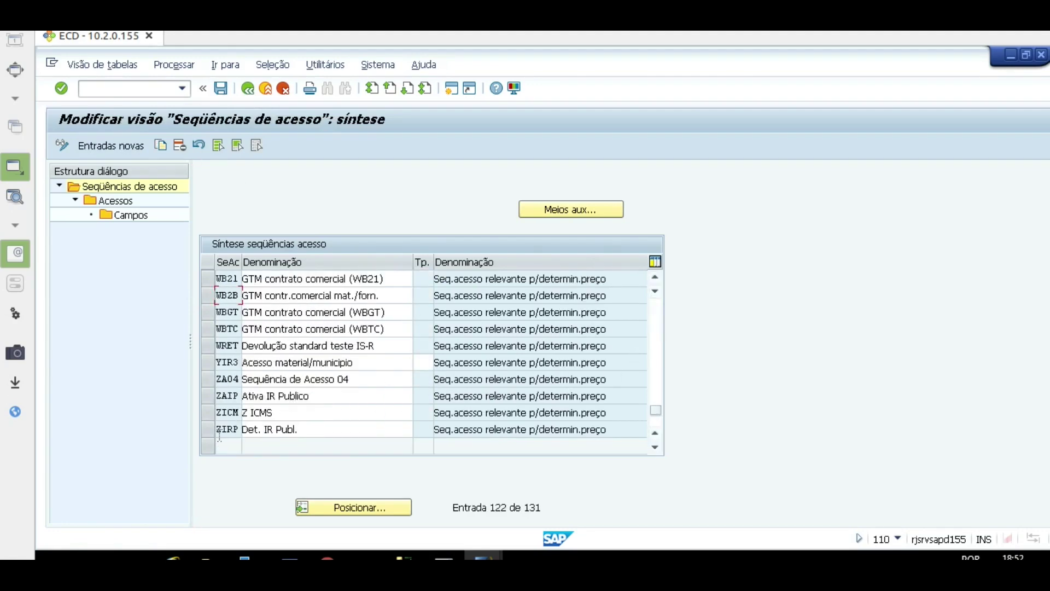
left_click(211, 363)
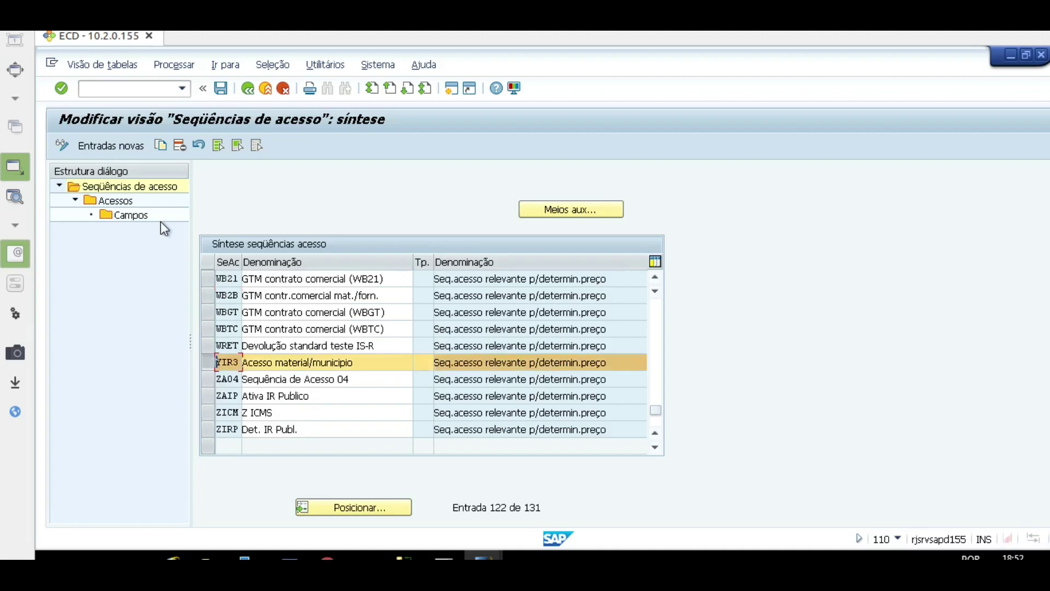
double_click(118, 201)
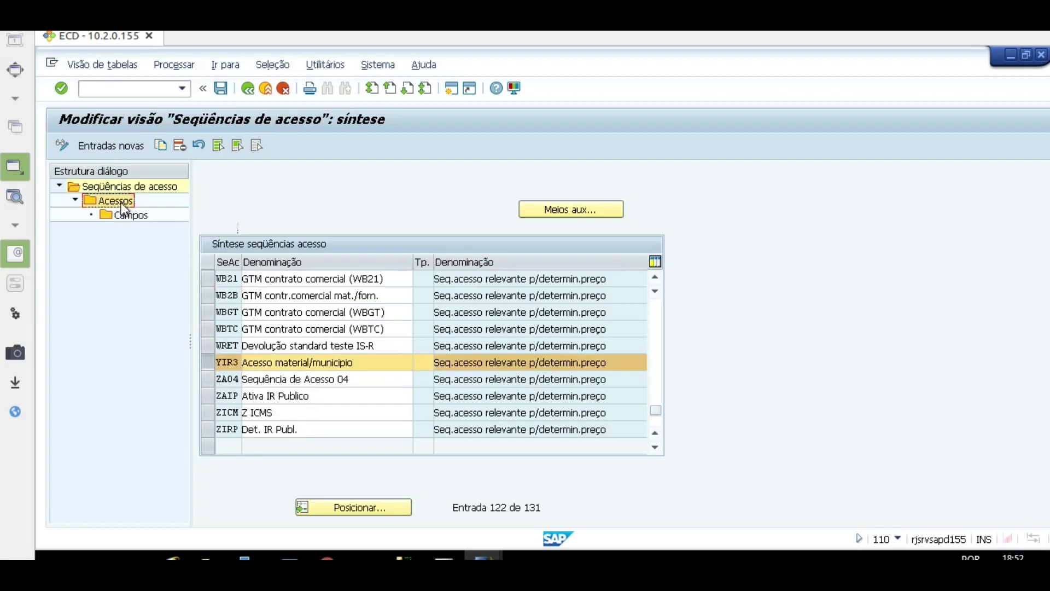
Add access number 16 with condition table 703 to sequence YIR3 and save it
left_click(97, 145)
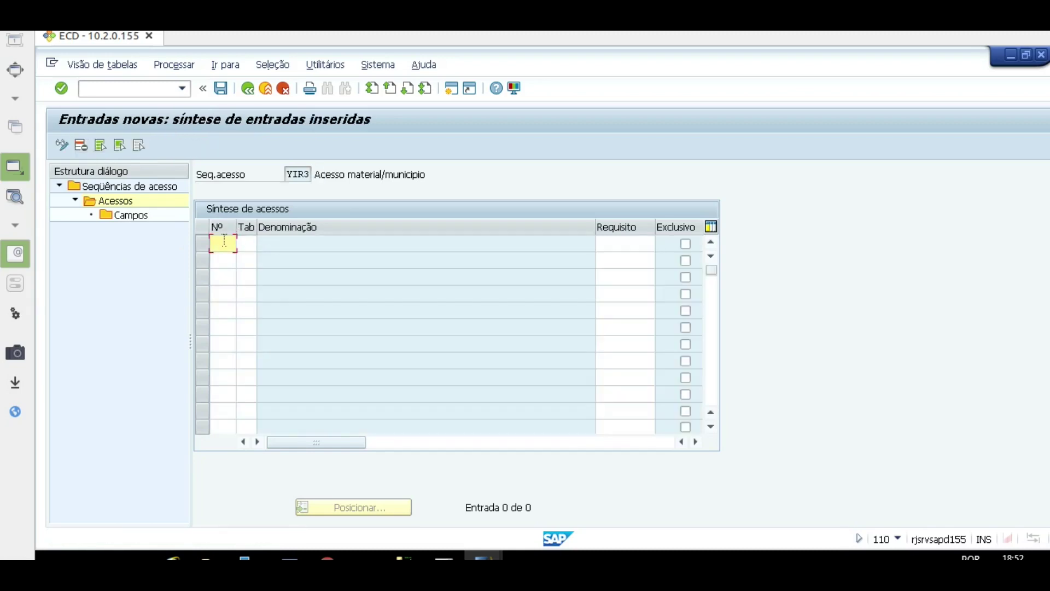
type("16")
key("Tab")
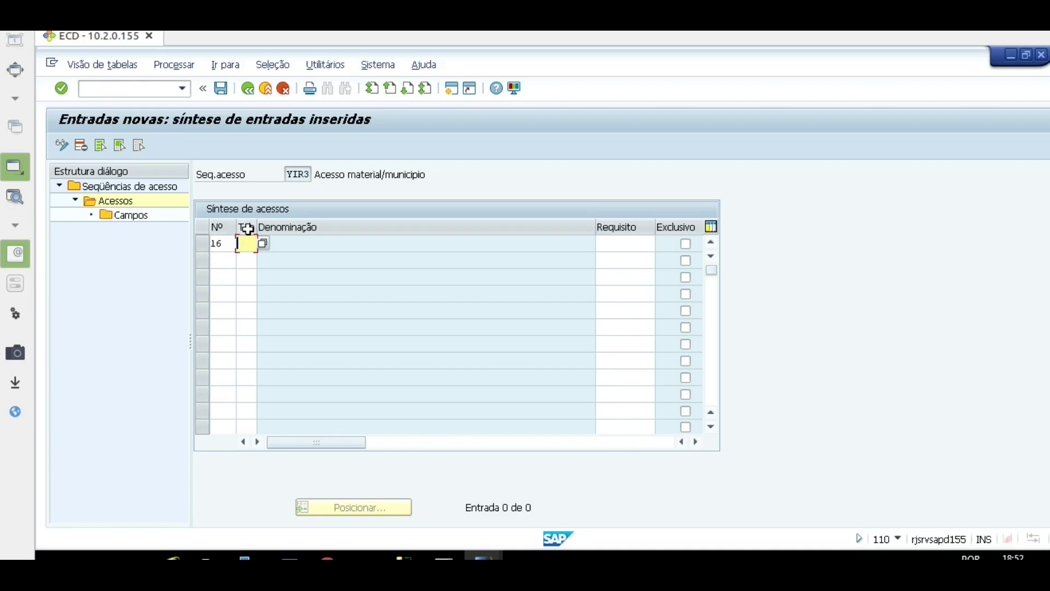
left_click_drag(256, 224, 284, 225)
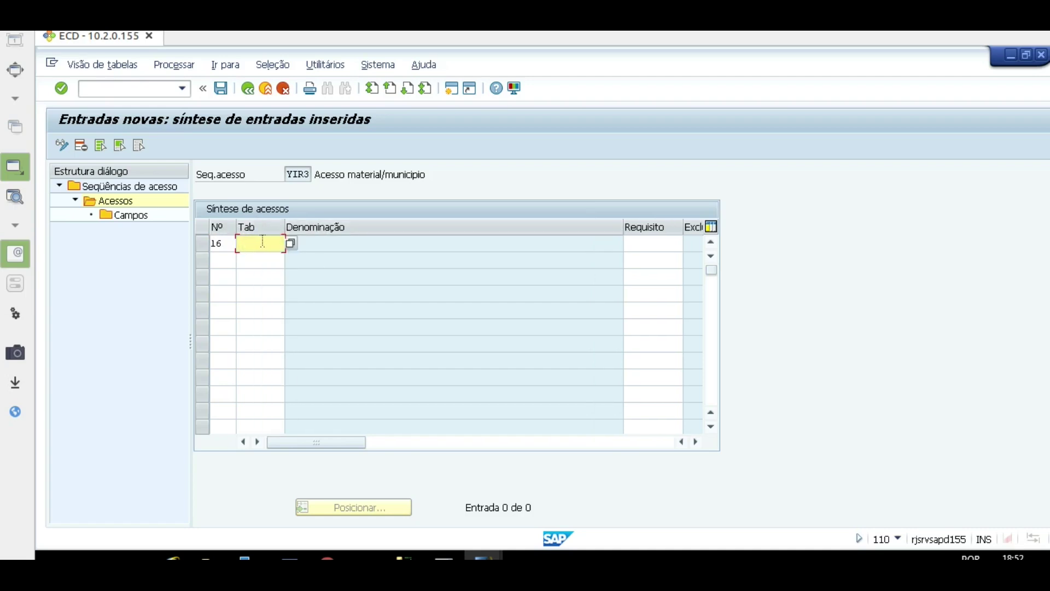
type("70,")
key("BackSpace")
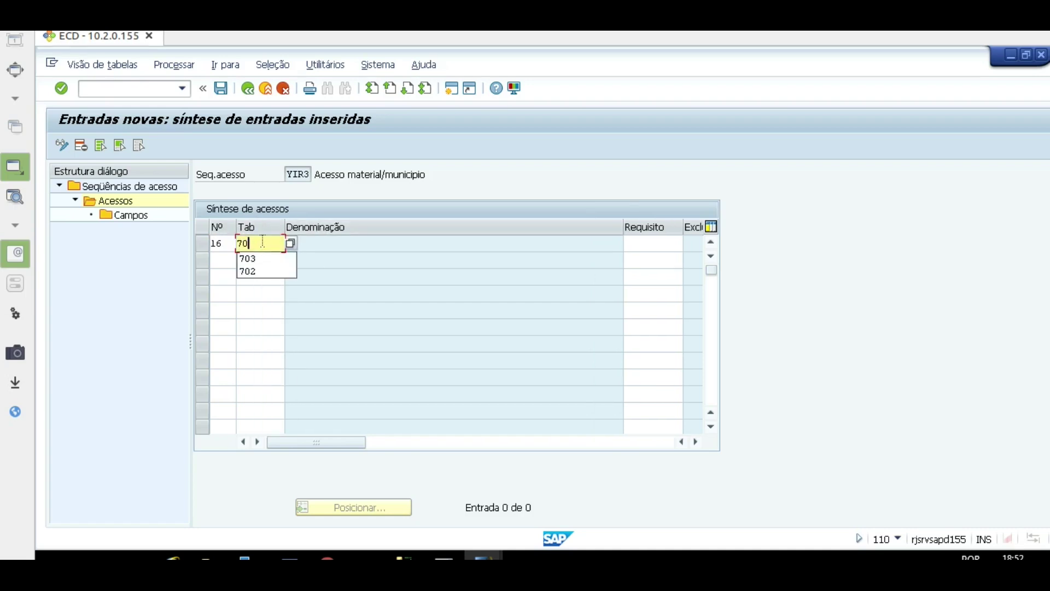
type("3")
key("Return")
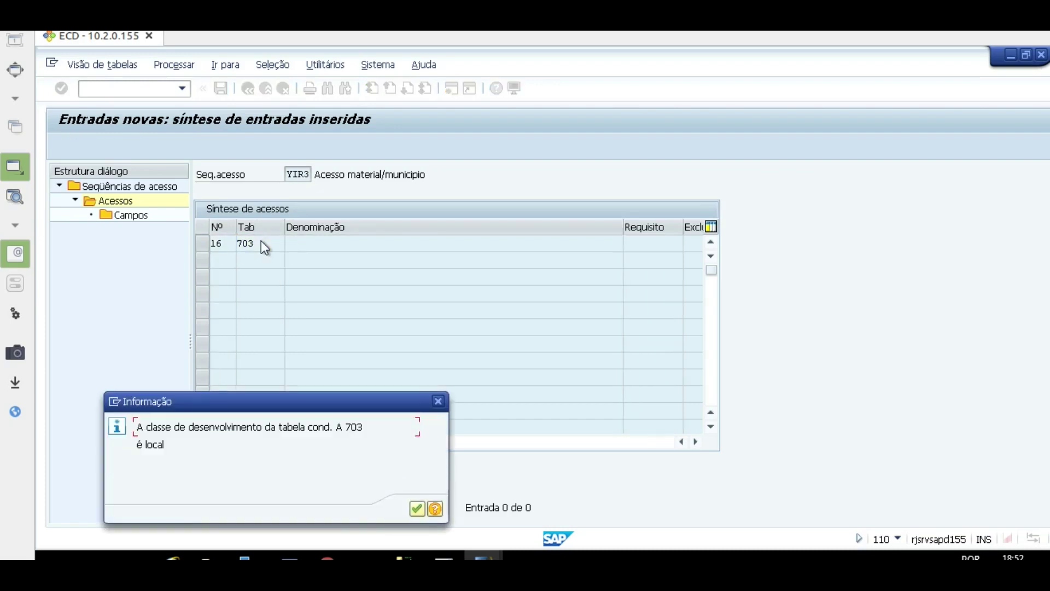
key("Return")
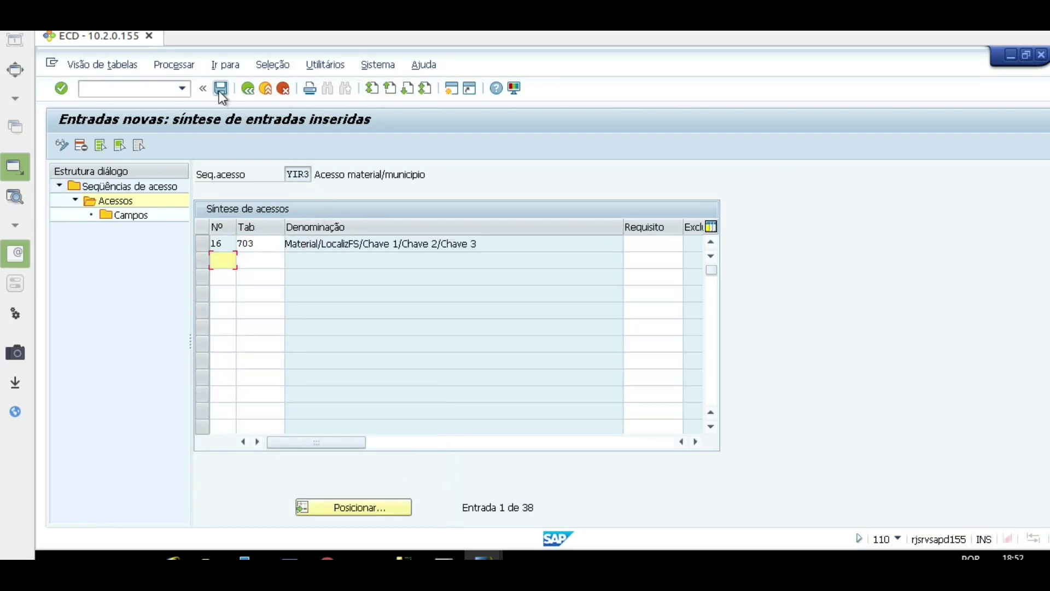
left_click(220, 89)
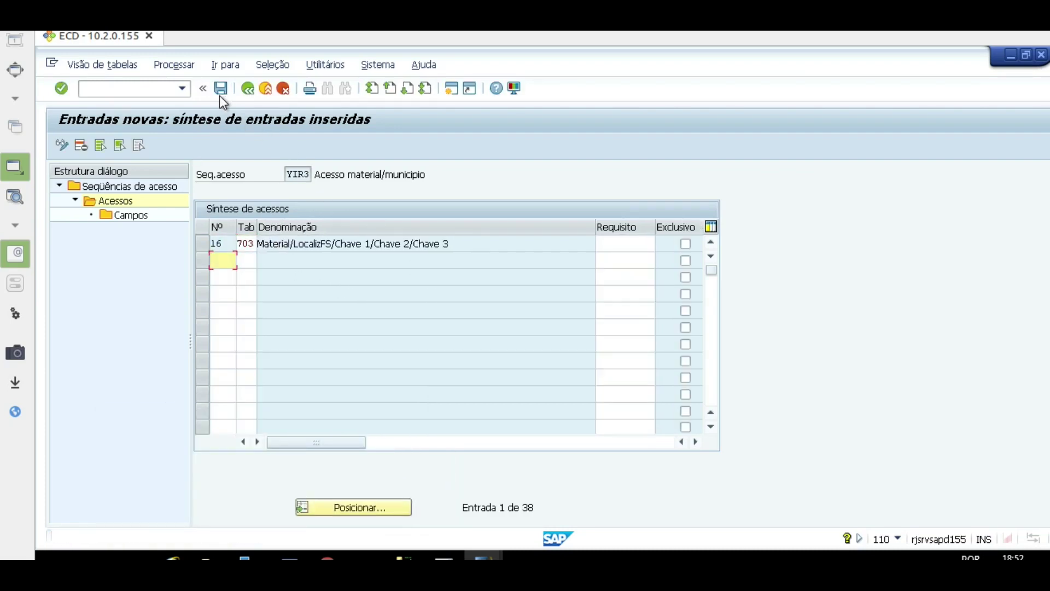
Open the field assignments of access 16 with table 703, acknowledging the DYNKEY1 notice
left_click(203, 244)
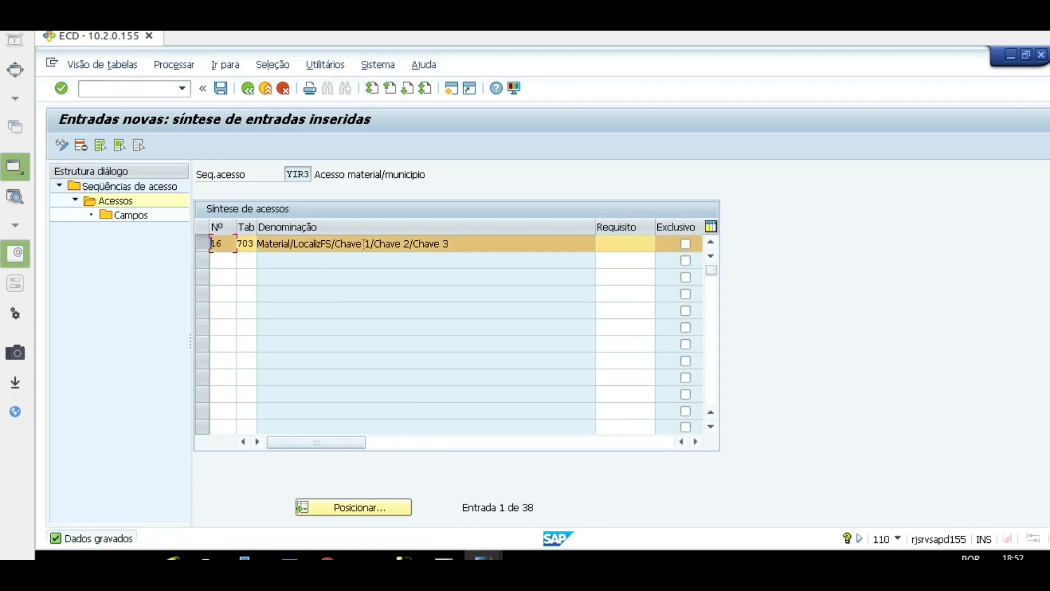
left_click(272, 244)
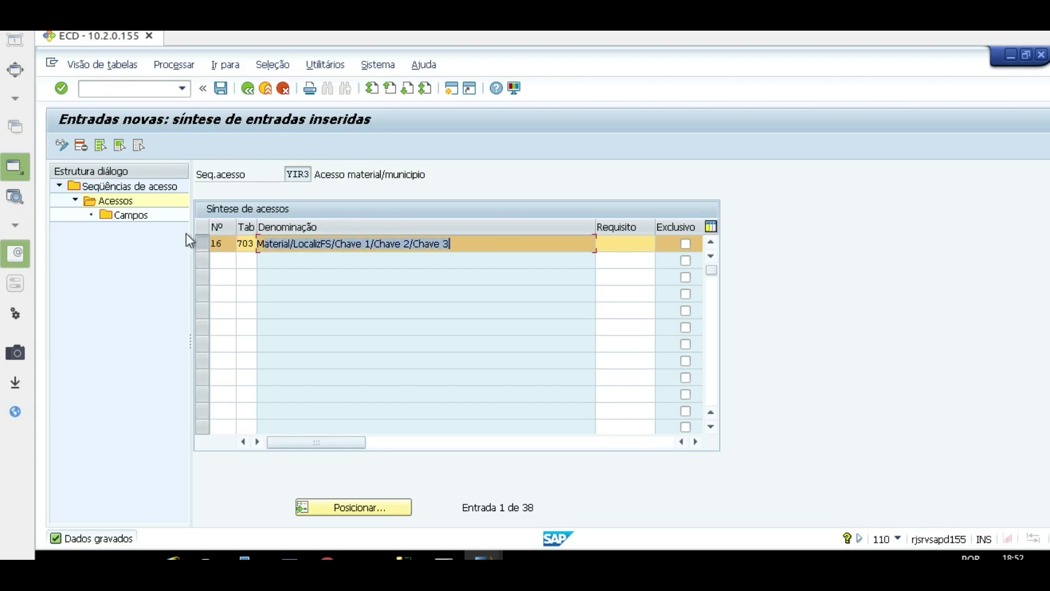
double_click(130, 219)
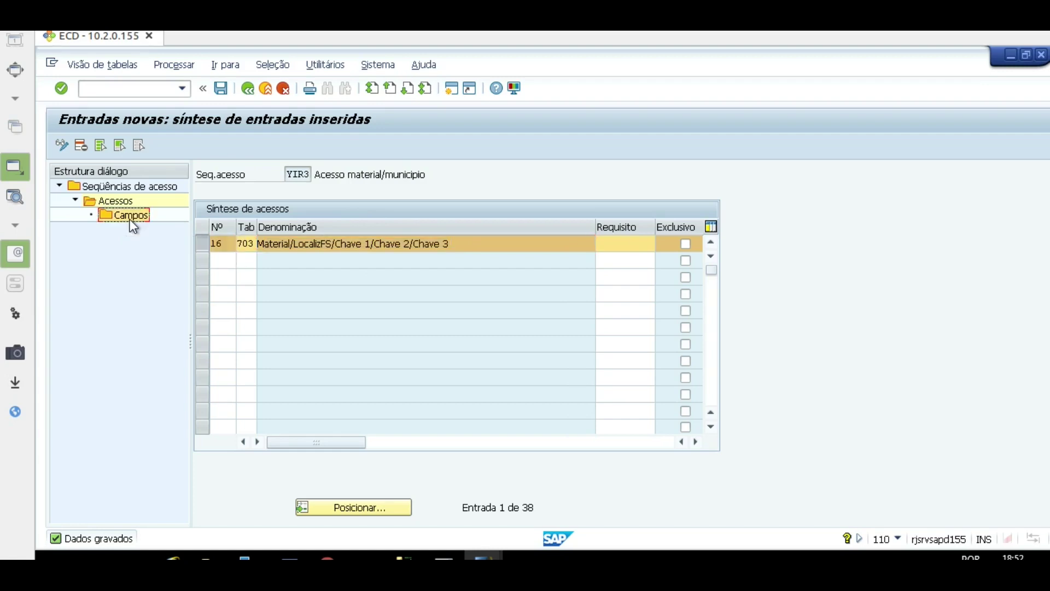
double_click(130, 219)
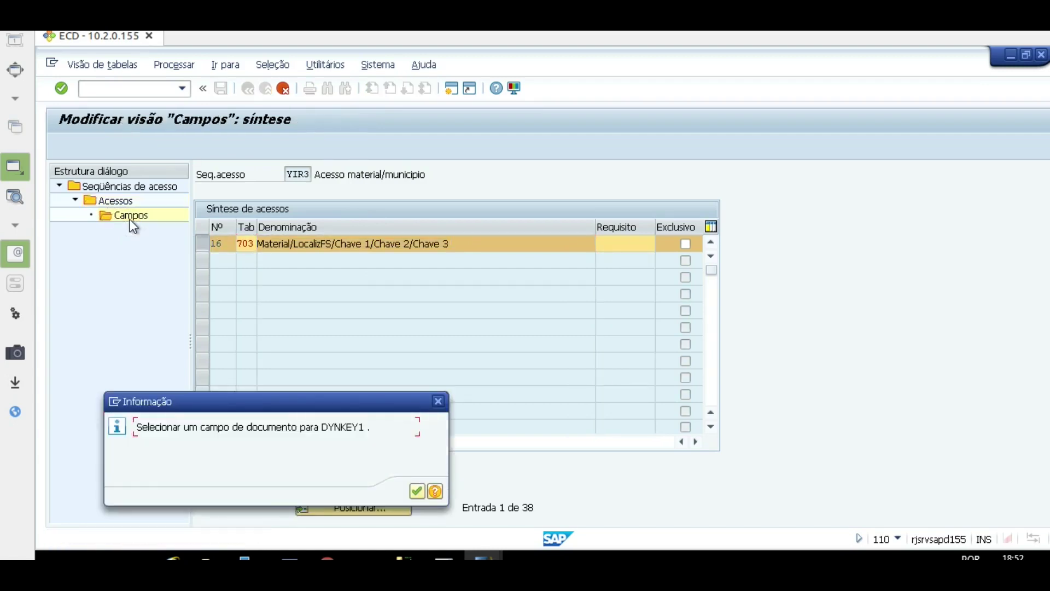
key("Return")
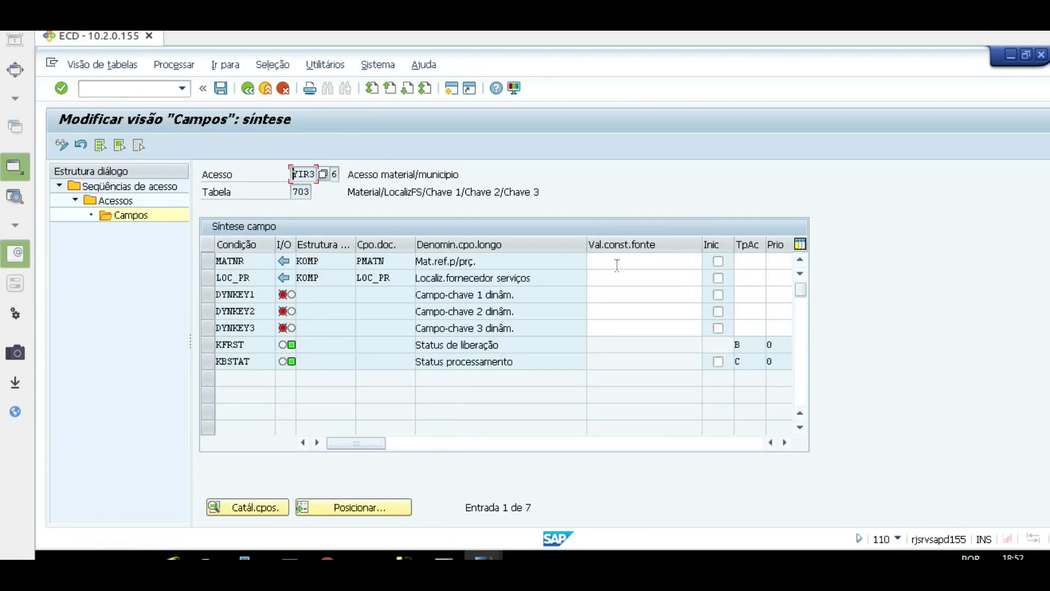
Set the constant source value of DYNKEY1 to BRQ1
left_click(648, 299)
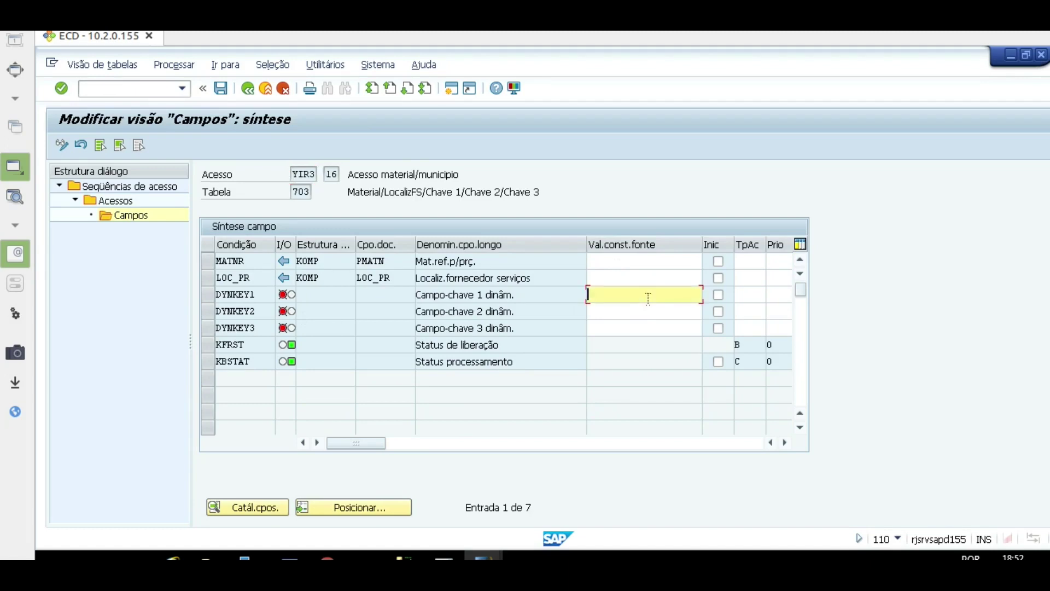
left_click(647, 299)
key("Down")
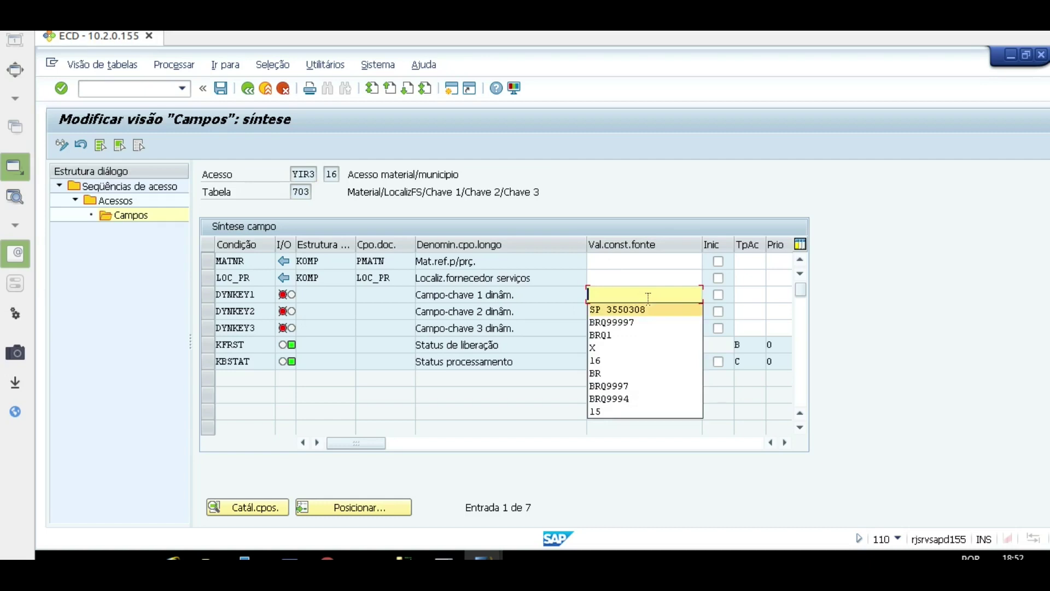
key("Down")
key("Down")
key("Return")
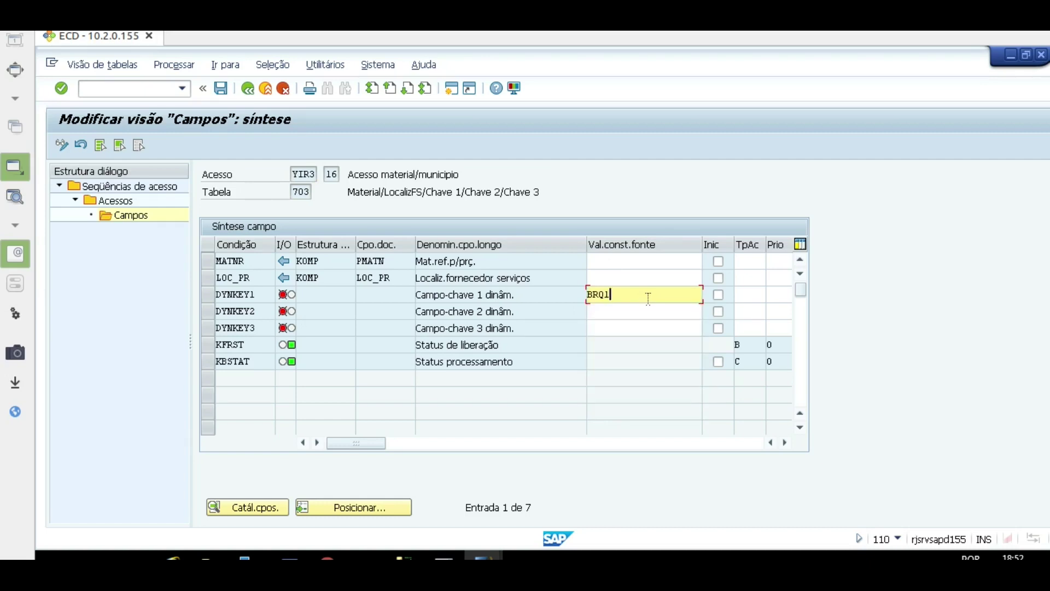
Set the constant source value of DYNKEY2 to 08, without using any of the suggested entries
key("Down")
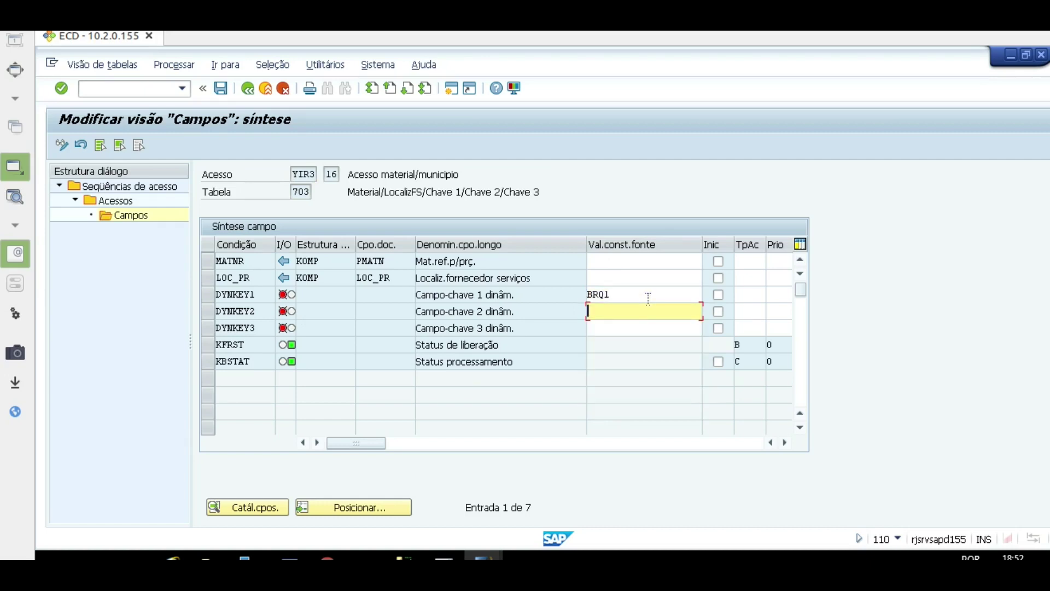
key("Down")
key("Down")
key("Down")
key("Down")
key("Down")
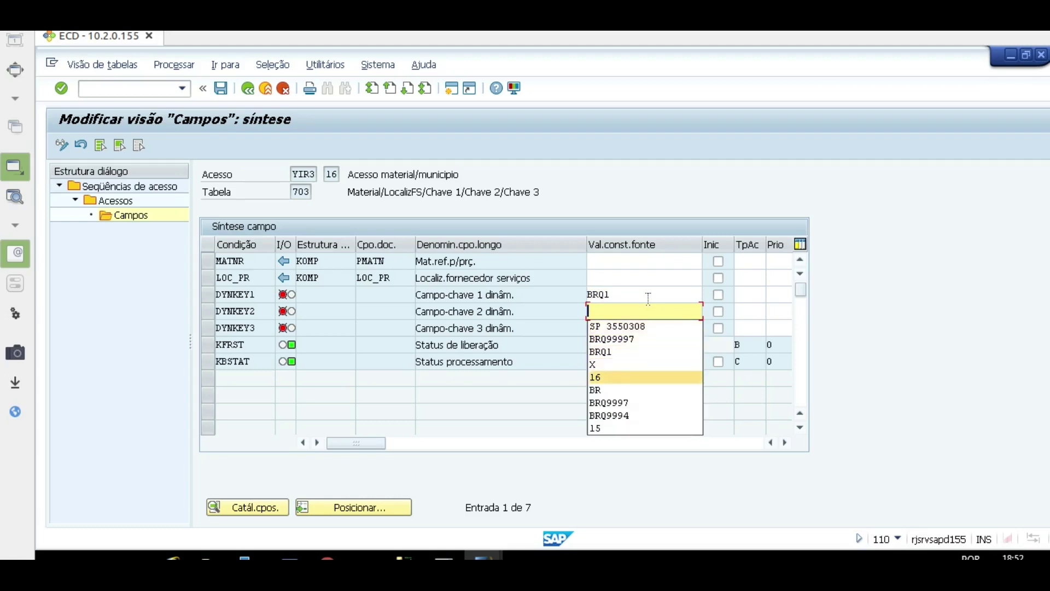
key("Up")
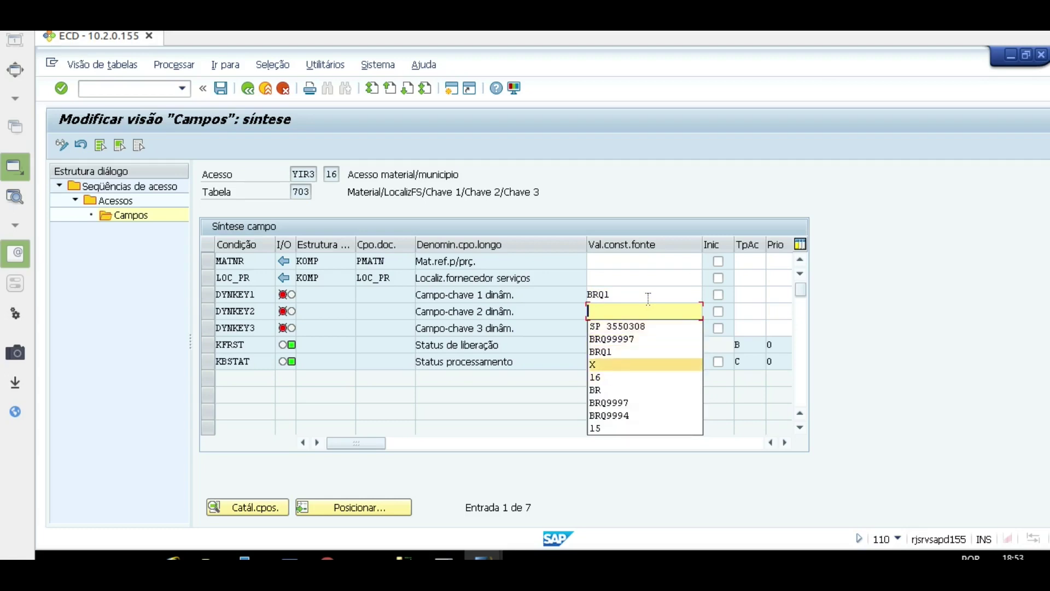
key("Down")
key("Down")
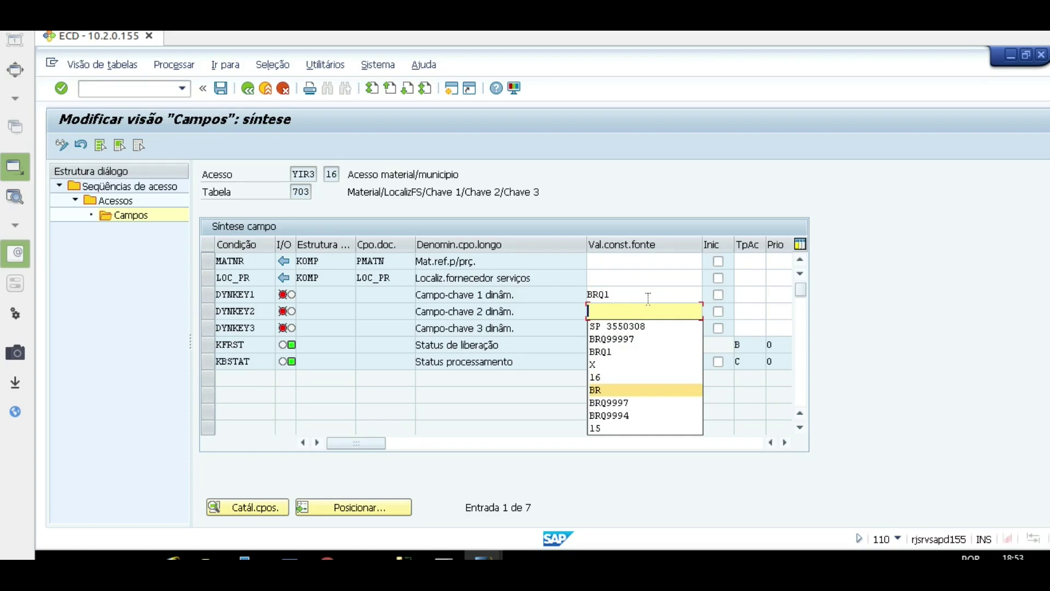
key("Up")
key("Up")
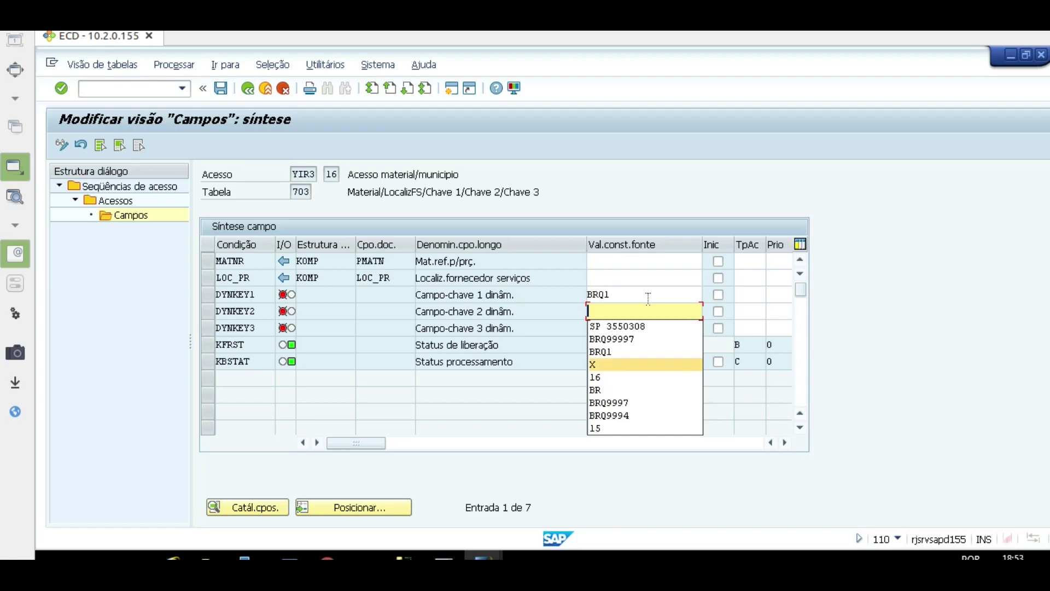
key("Down")
key("Down")
key("Up")
key("Up")
key("Down")
key("Up")
type("08")
Set the constant source value of DYNKEY3 to X
key("Down")
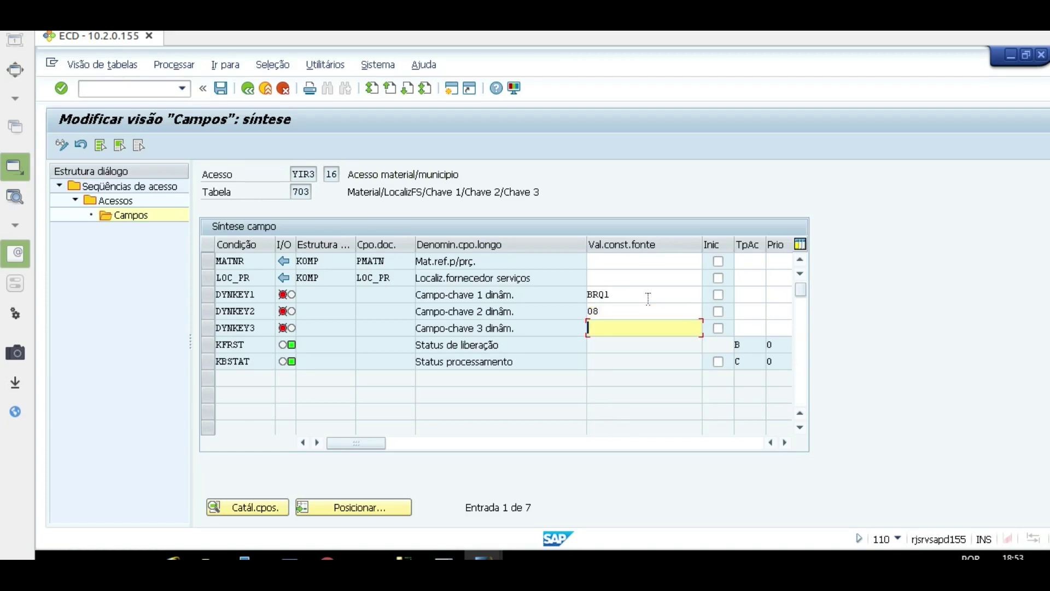
key("BackSpace")
key("Down")
key("Down")
key("Down")
key("Down")
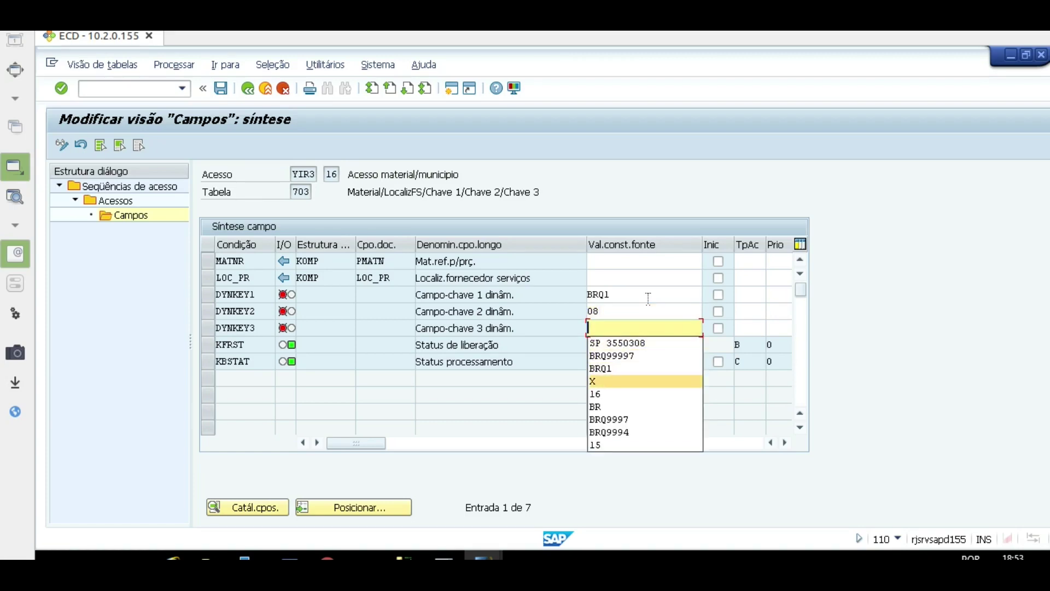
key("Return")
Confirm and save the field assignments of access 16, and switch the view to display mode
key("Return")
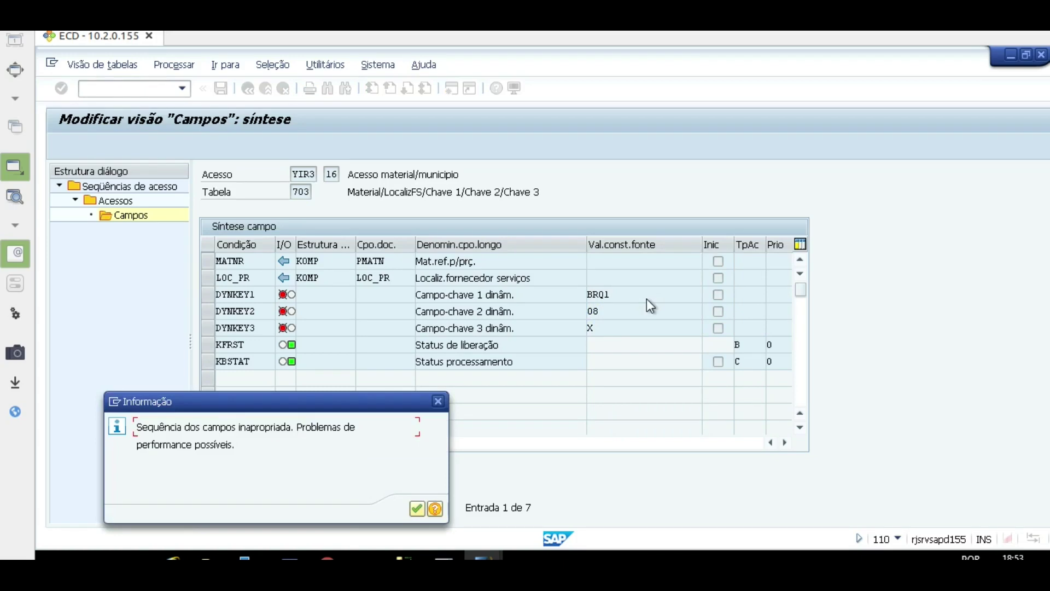
key("Return")
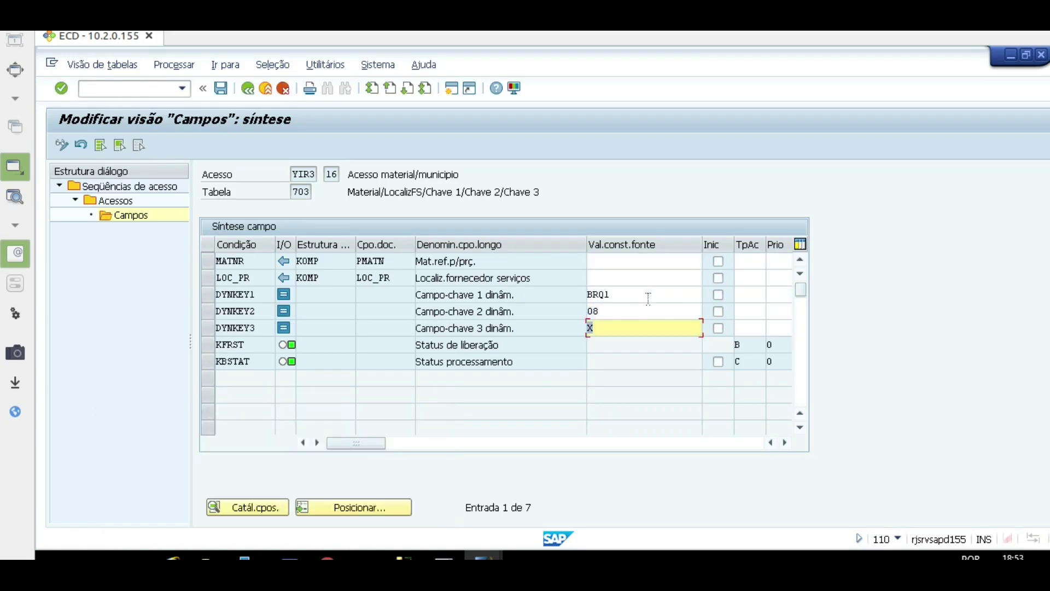
left_click(222, 89)
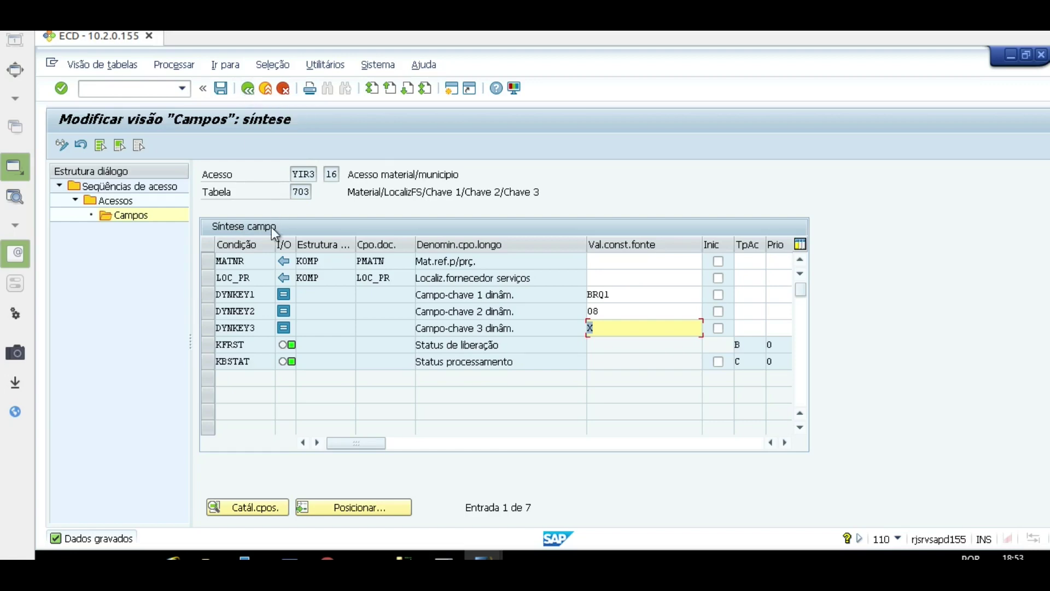
left_click(62, 145)
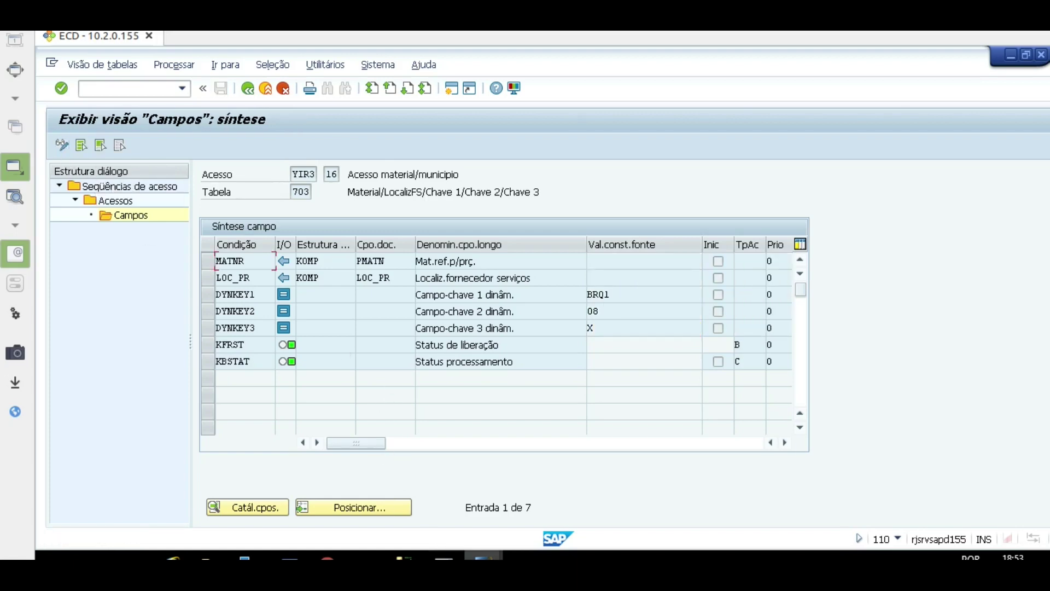
Replace the access sequence of condition type BW42 with YIR3 and save the condition type
mouse_move(484, 558)
left_click(722, 536)
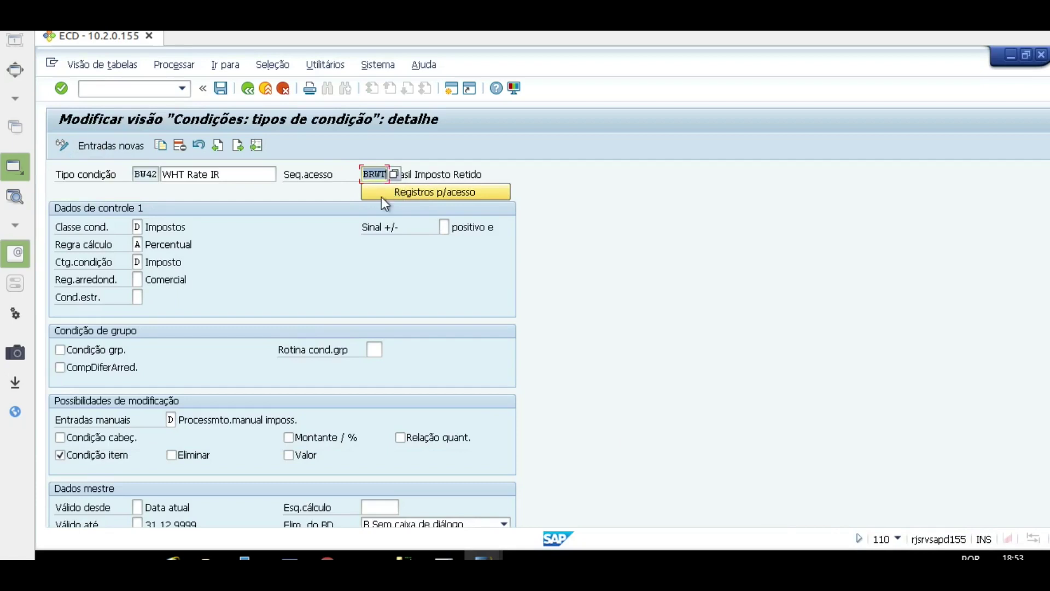
key("BackSpace")
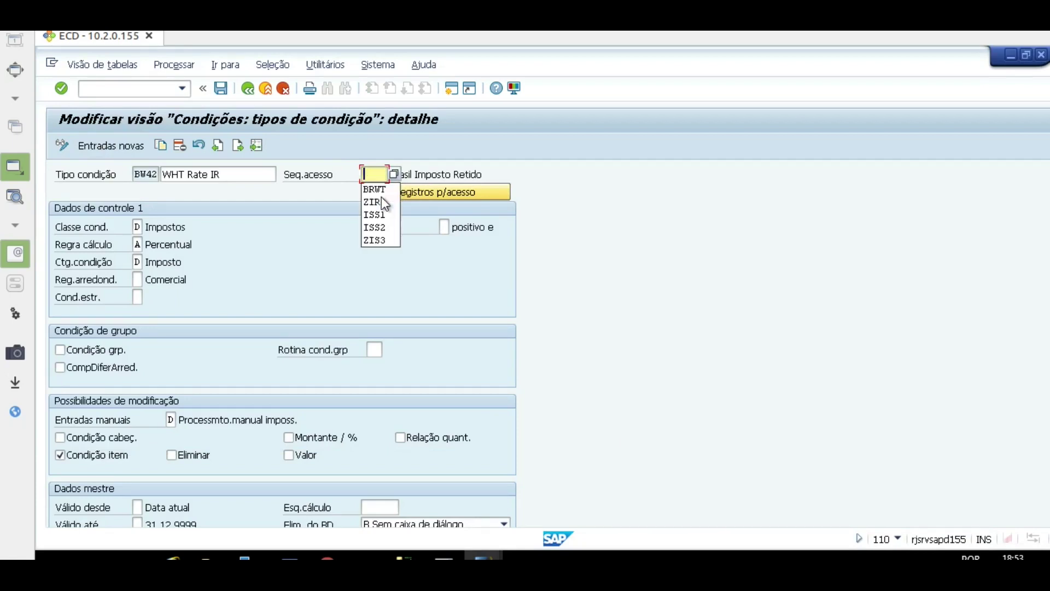
mouse_move(484, 557)
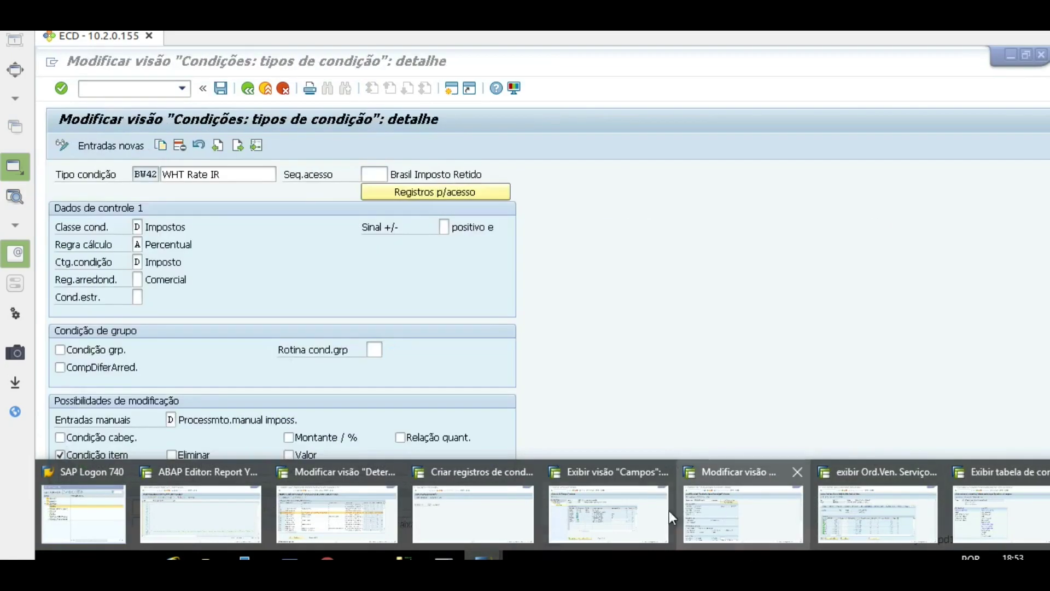
left_click(635, 509)
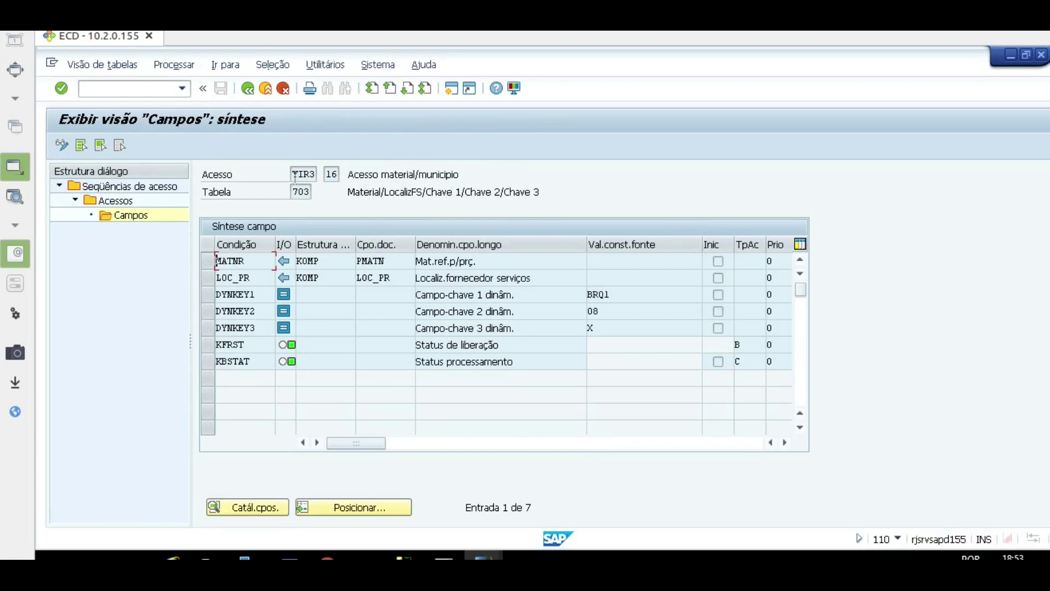
mouse_move(485, 557)
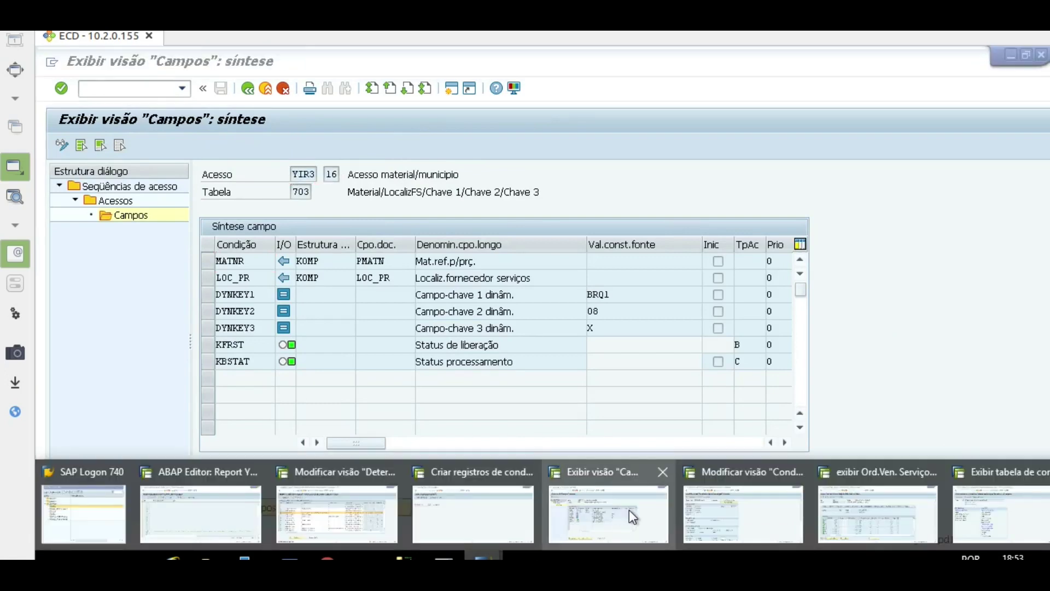
left_click(759, 502)
type("YIR3")
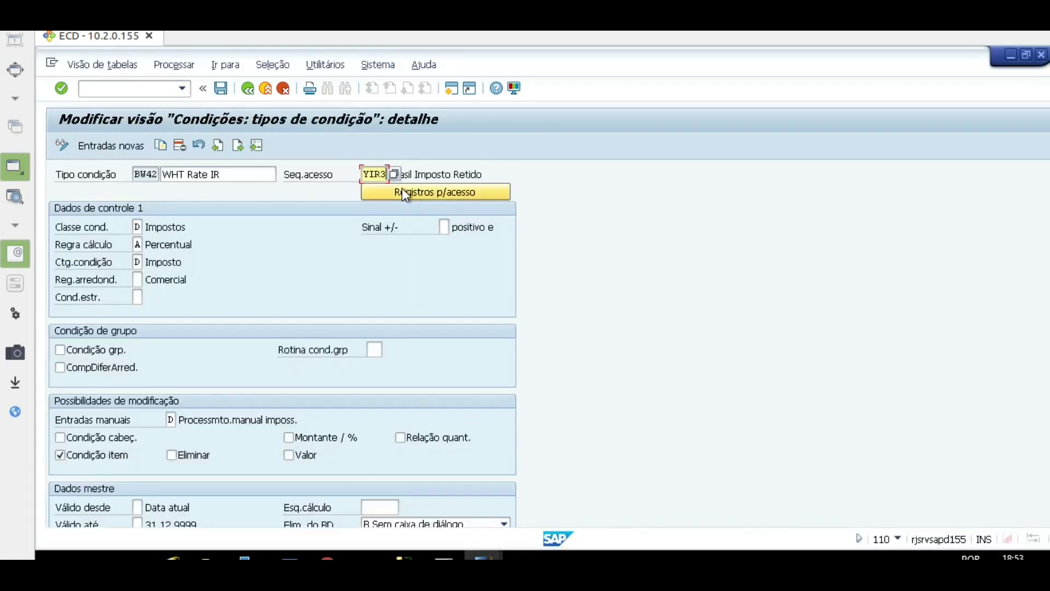
key("Return")
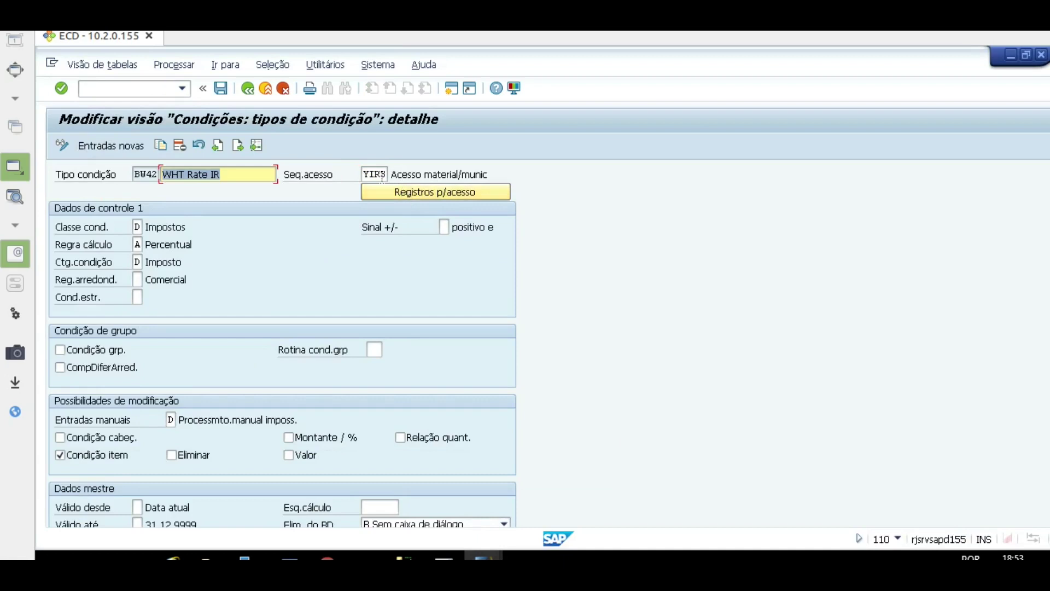
left_click(370, 174)
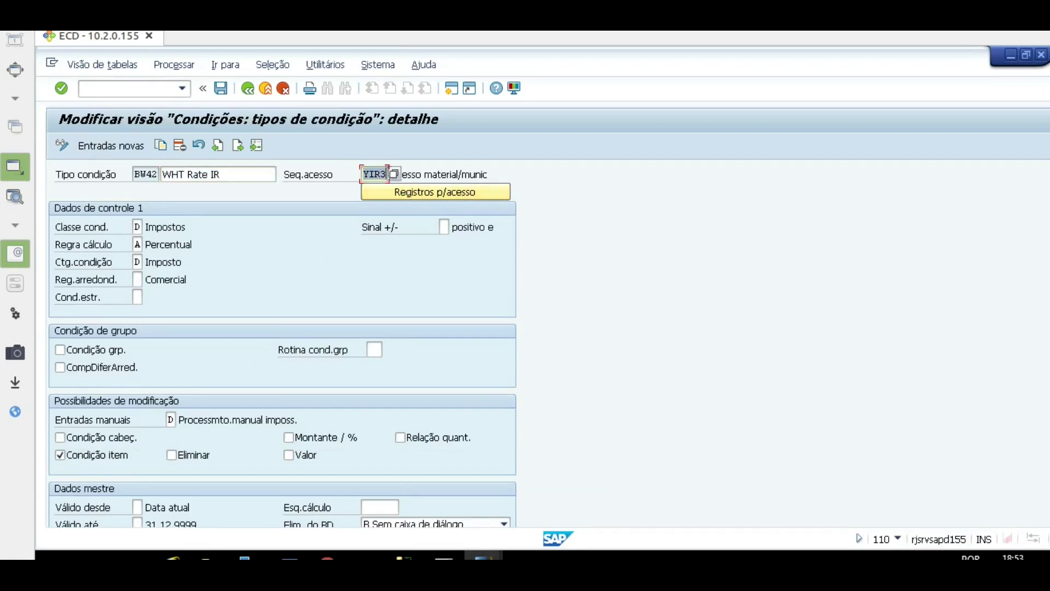
left_click(219, 87)
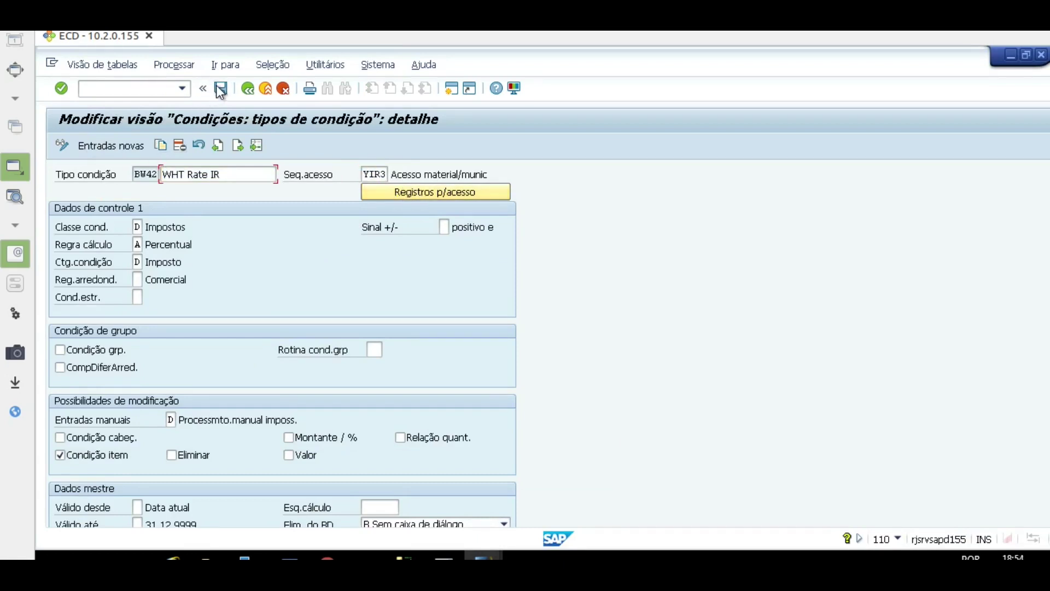
left_click(236, 174)
Switch to the displayed service sales order and select the BW42 line in the pricing conditions of item 10
mouse_move(483, 555)
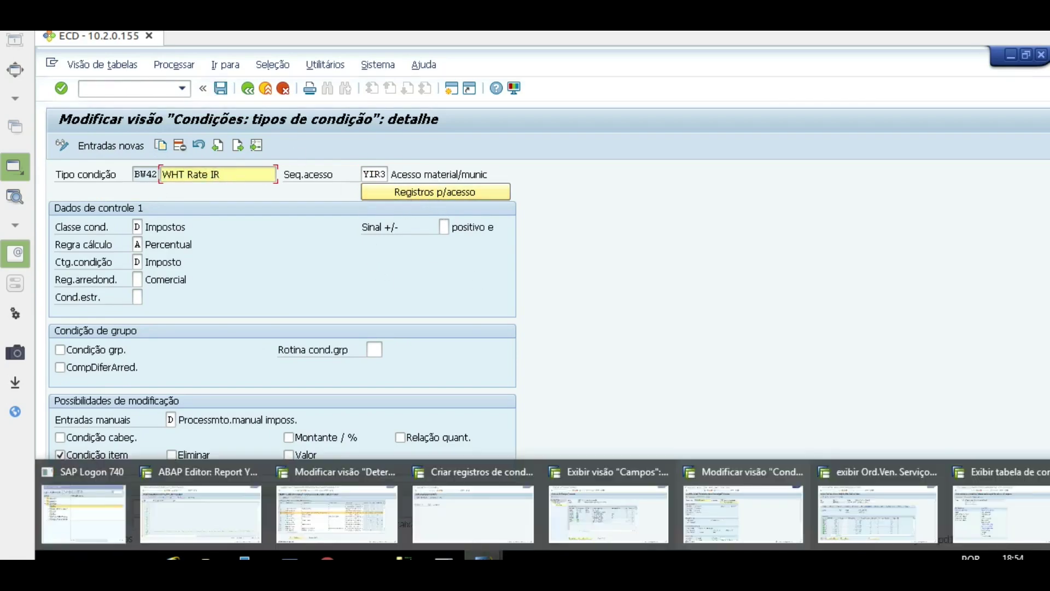
left_click(882, 518)
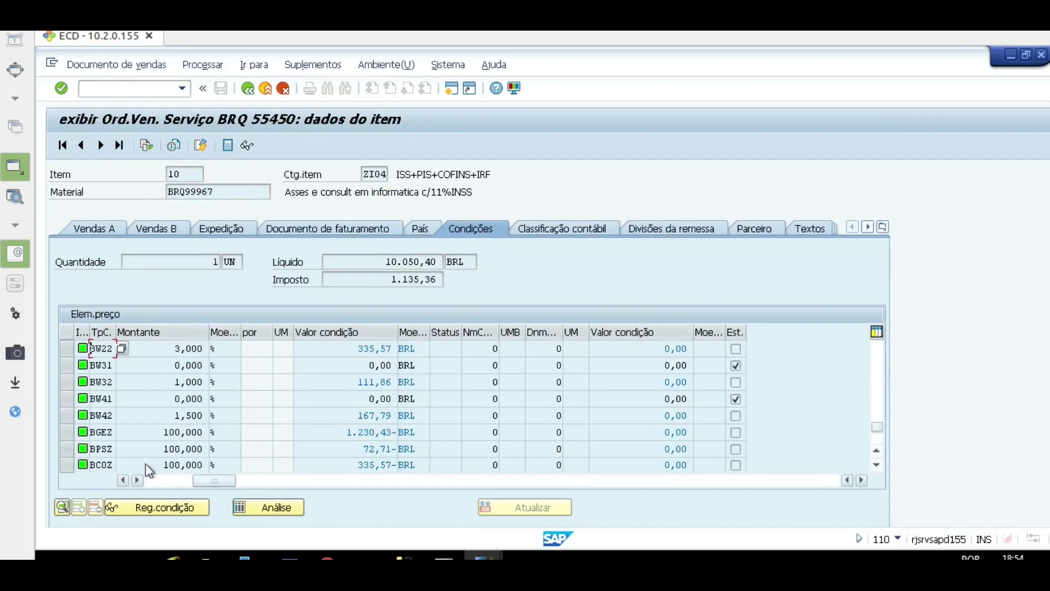
scroll(65, 388, "down", 2)
left_click(66, 366)
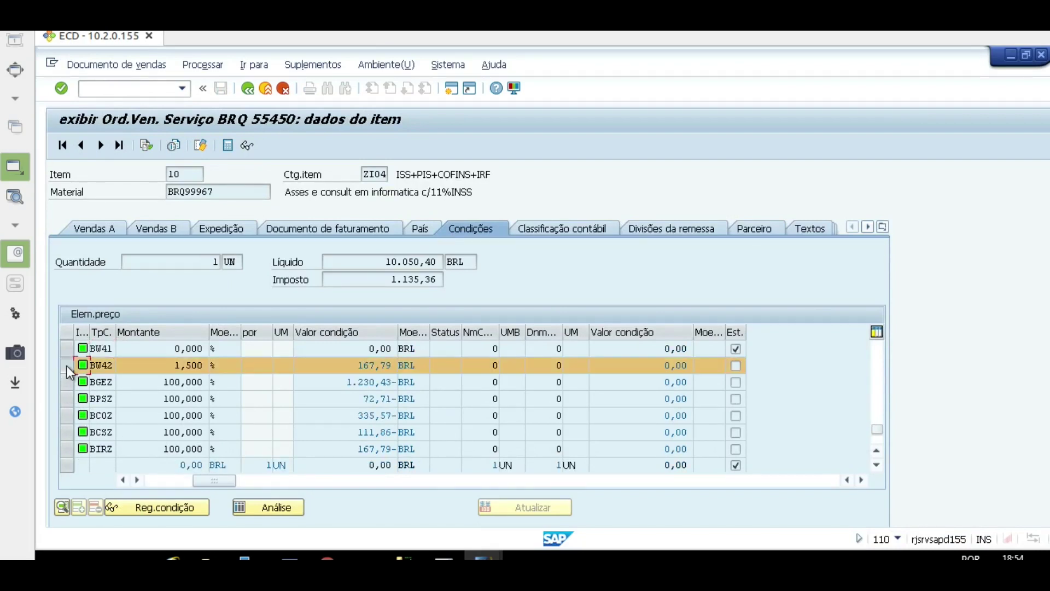